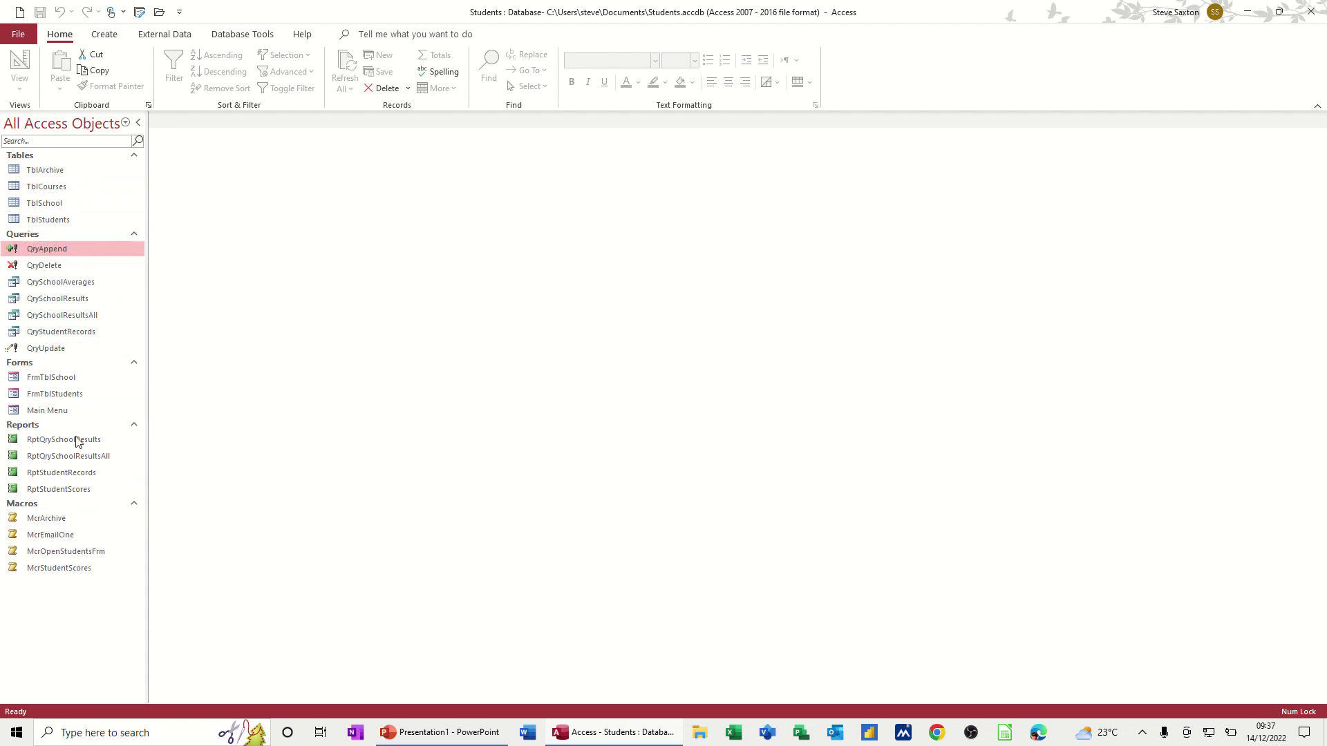
# Group objects by Tables and Related Views, viewing TblCourses, TblSchool, TblArchive and Unrelated Objects individually.
pyautogui.click(125, 125)
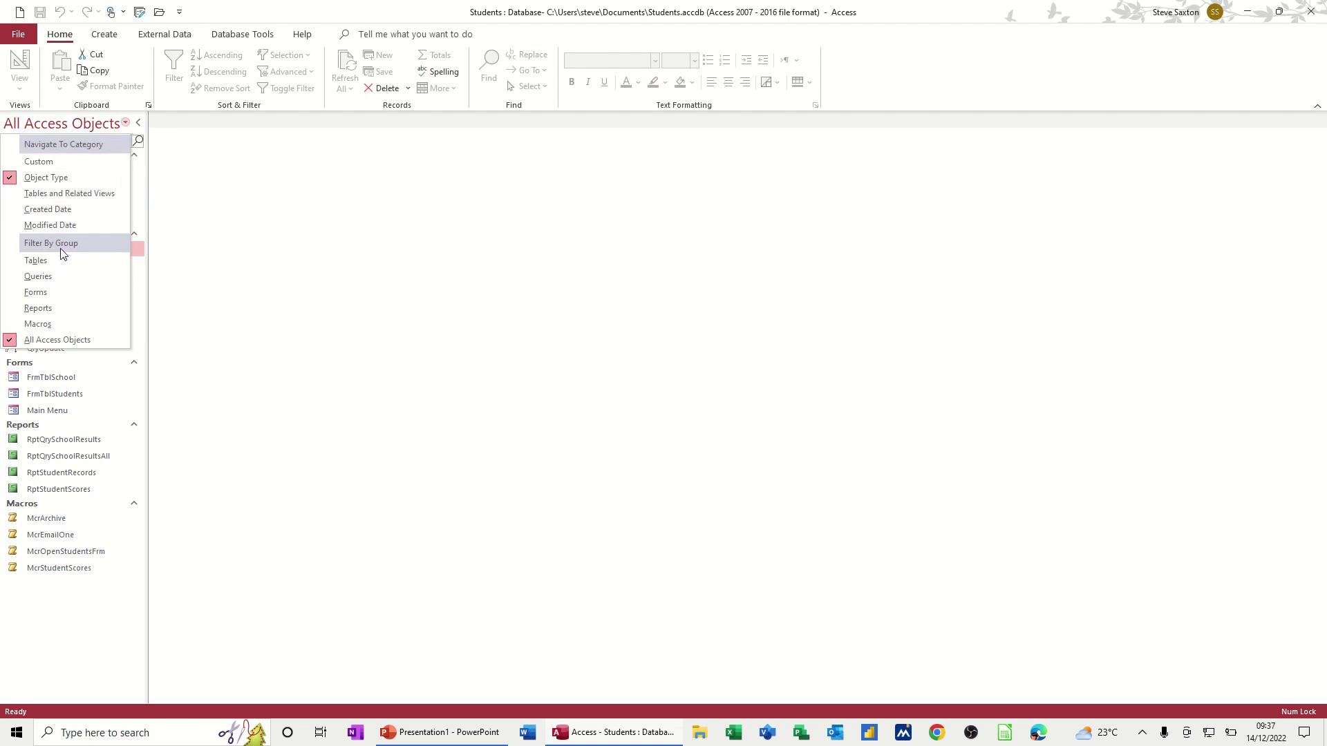
pyautogui.click(57, 195)
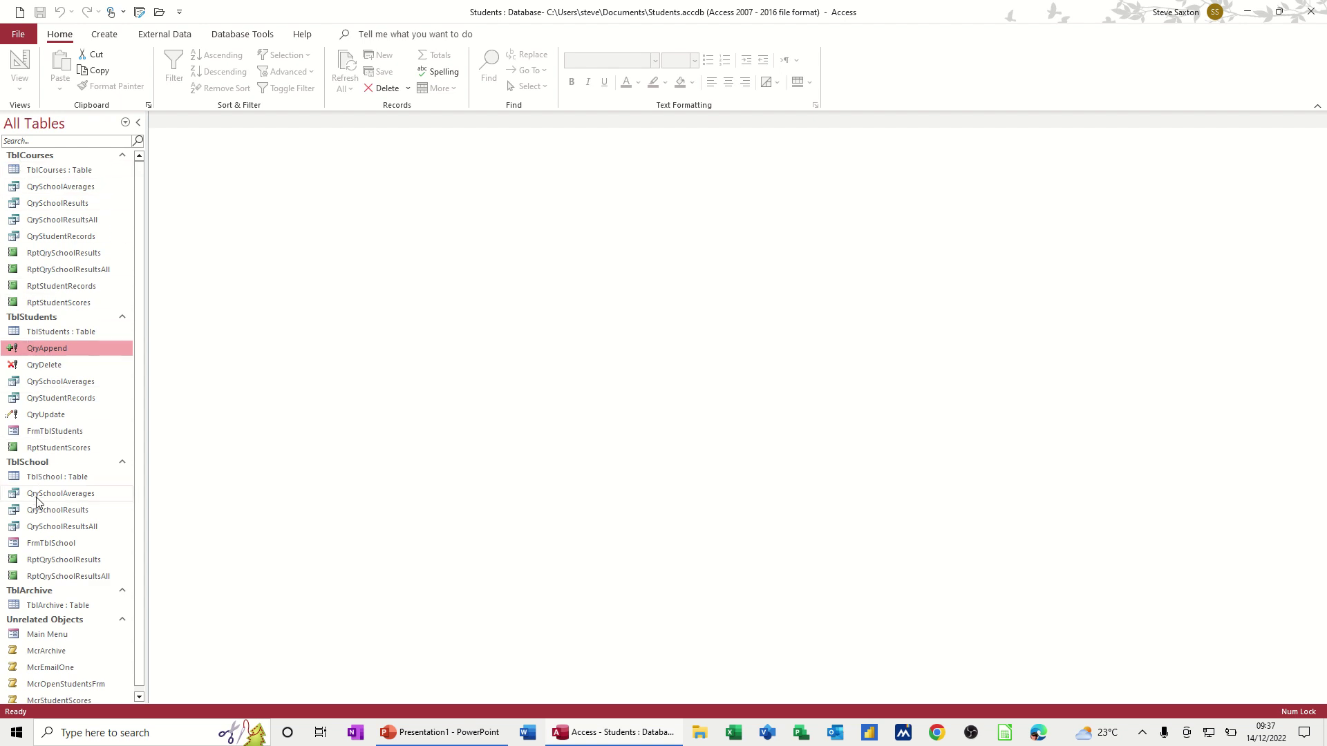
pyautogui.click(125, 122)
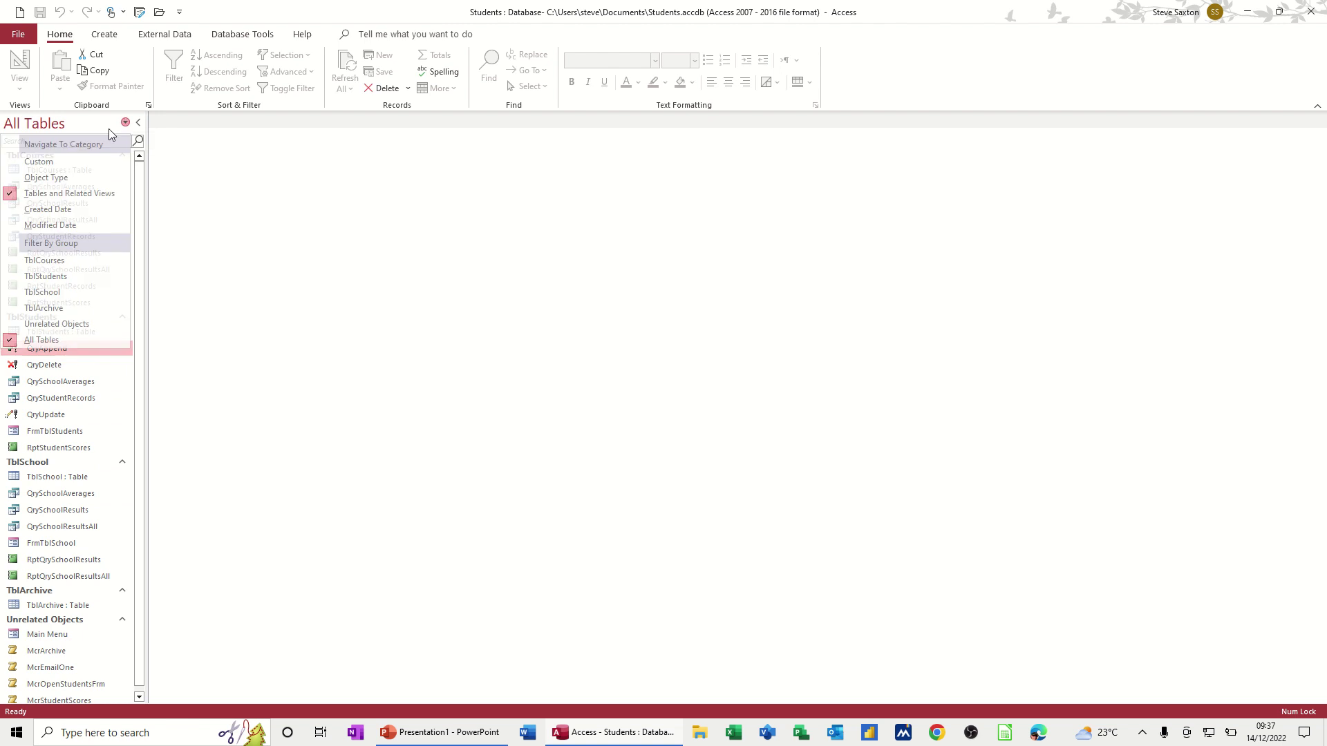
pyautogui.click(47, 261)
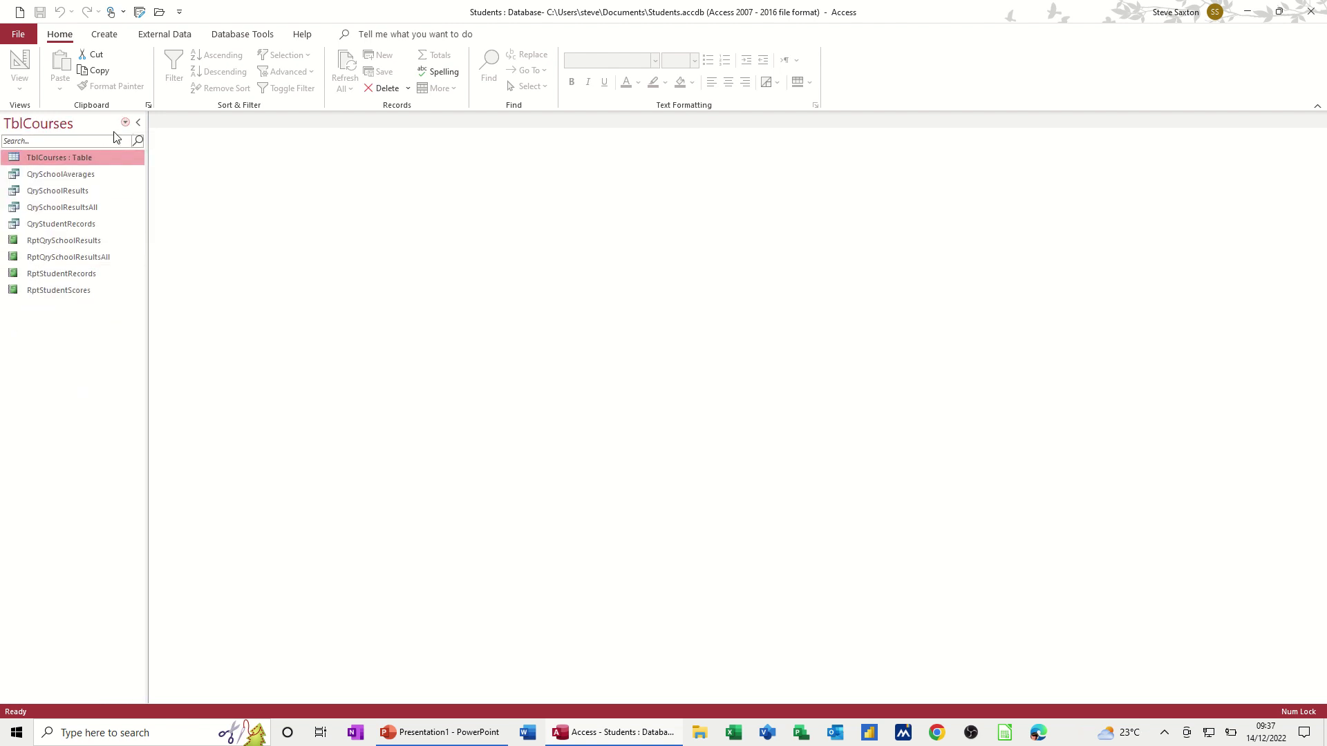
pyautogui.click(125, 122)
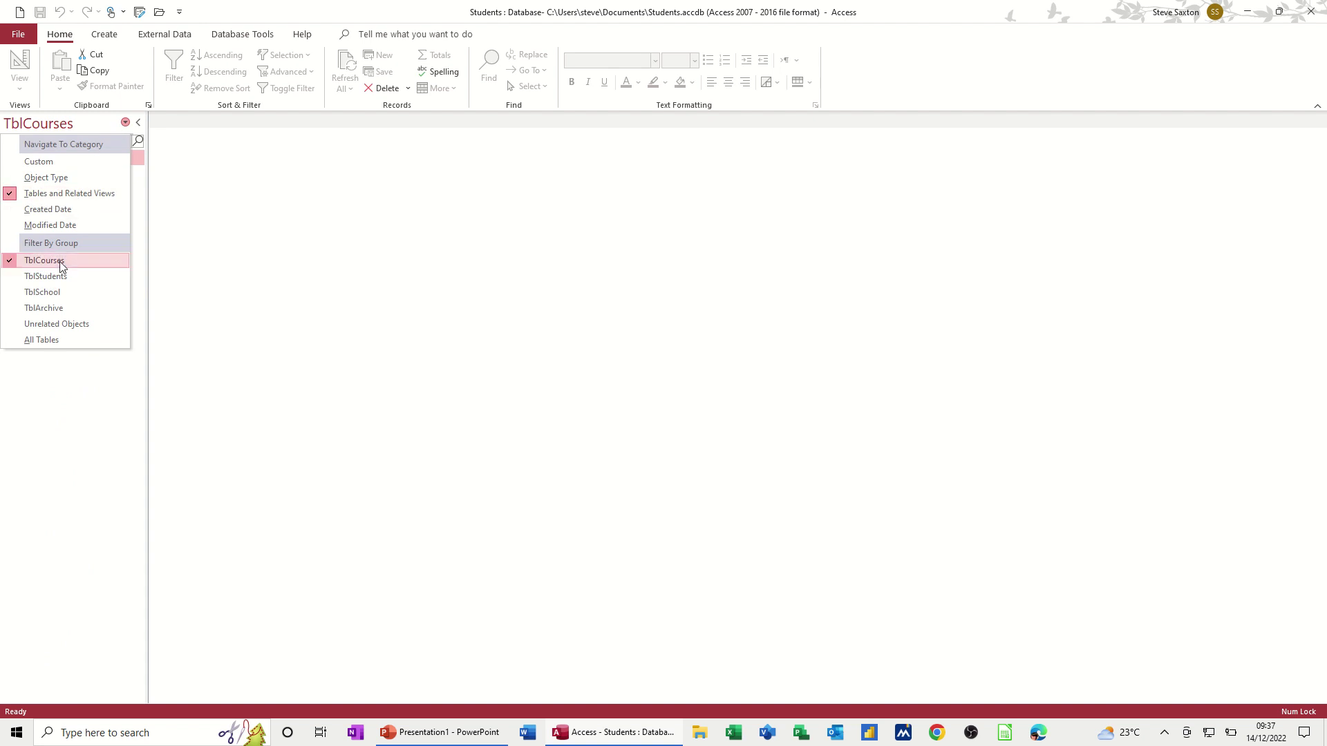
pyautogui.click(44, 291)
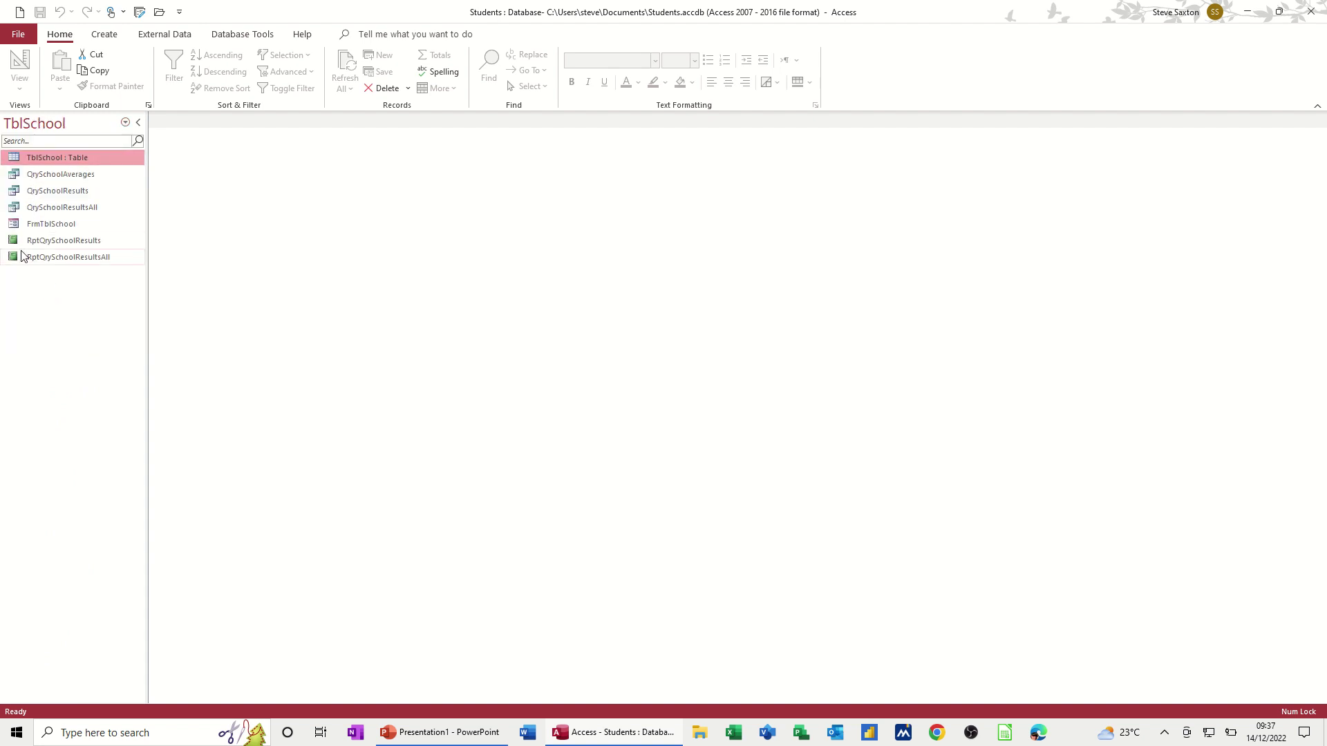
pyautogui.click(125, 123)
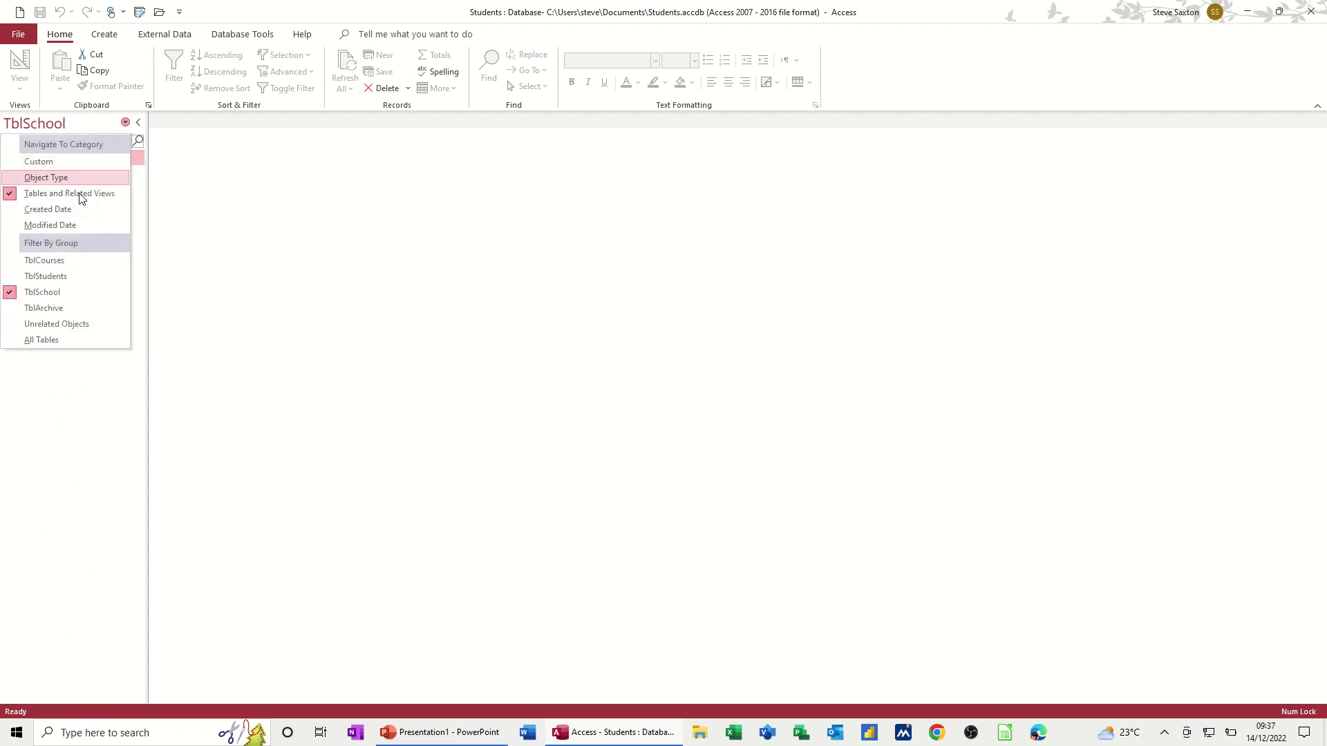
pyautogui.click(47, 312)
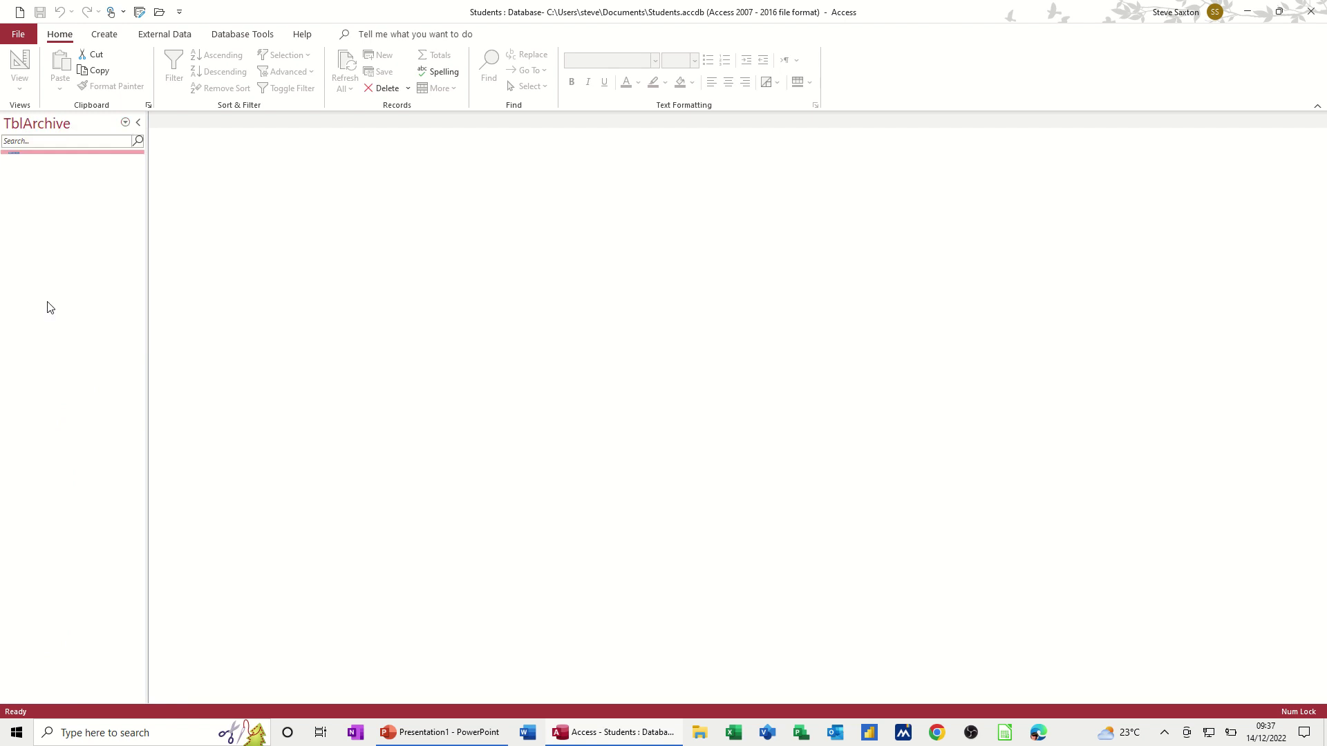
pyautogui.click(125, 124)
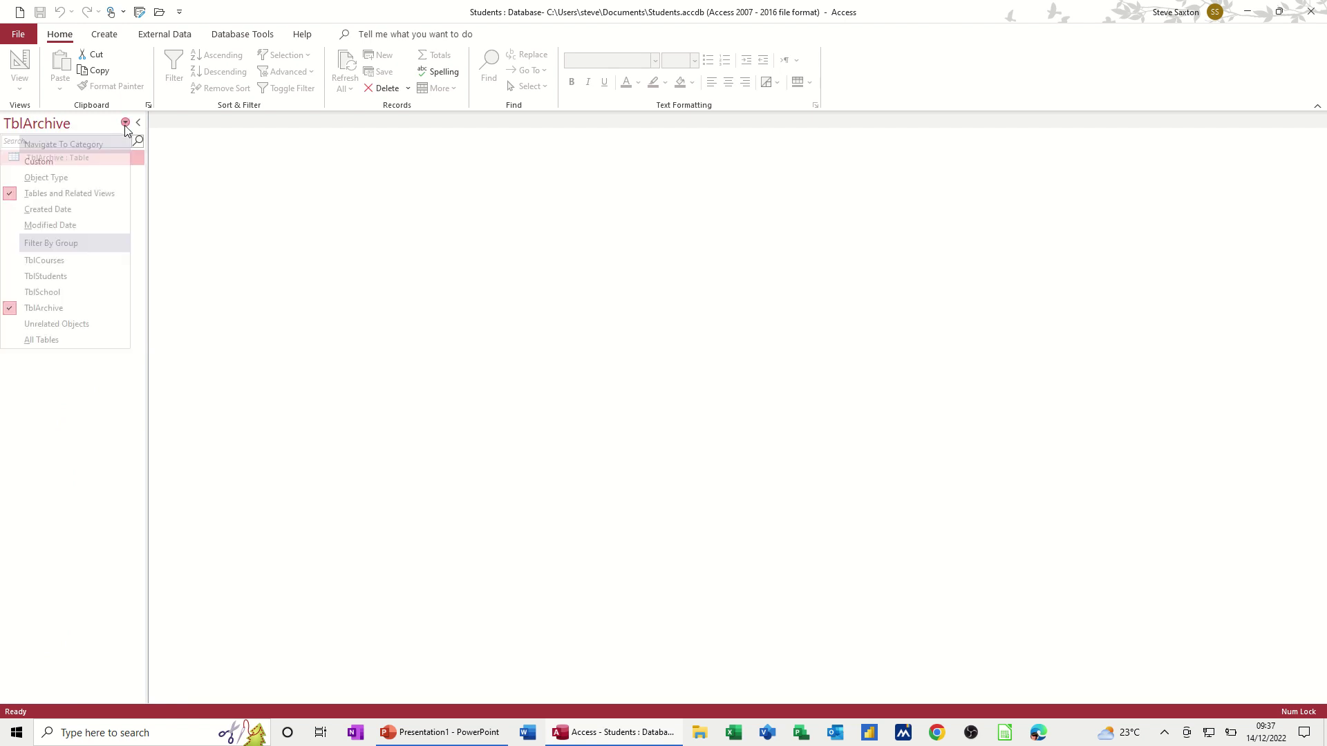
pyautogui.click(37, 325)
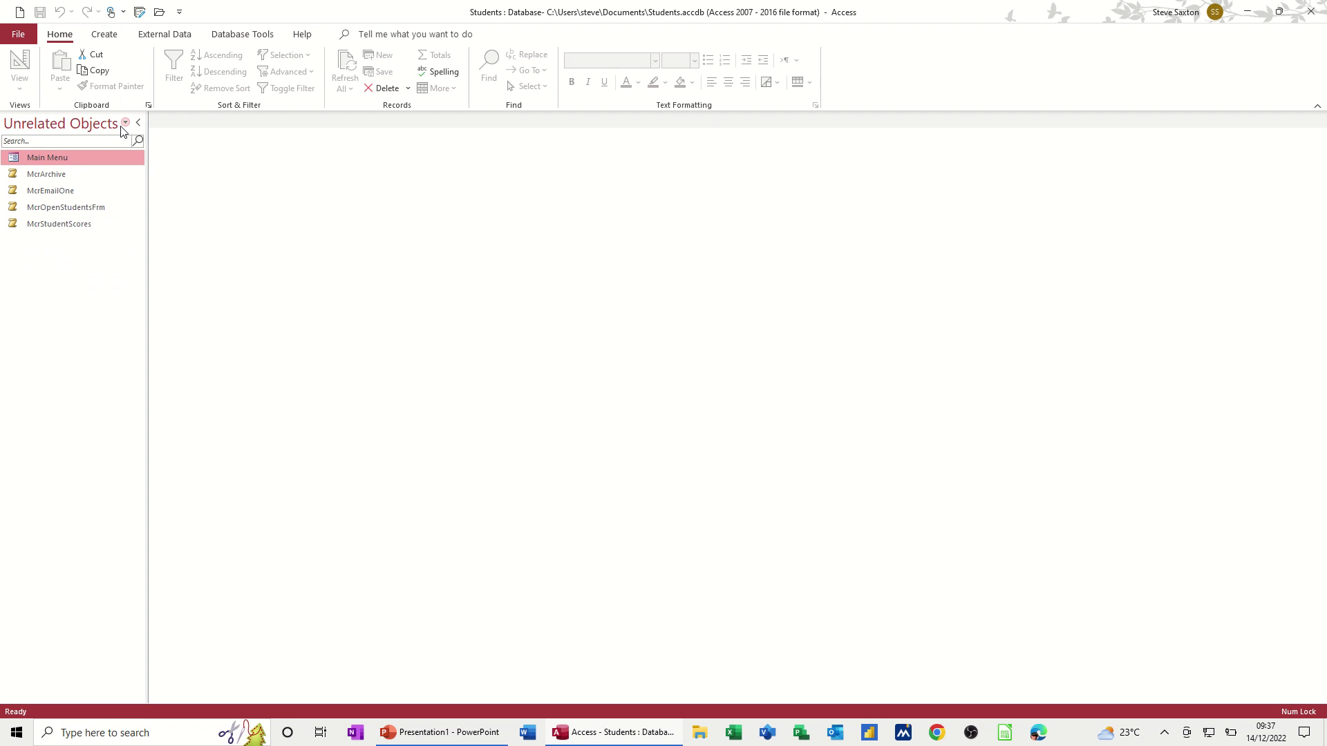
# Return the pane to Object Type view showing All Access Objects.
pyautogui.click(125, 124)
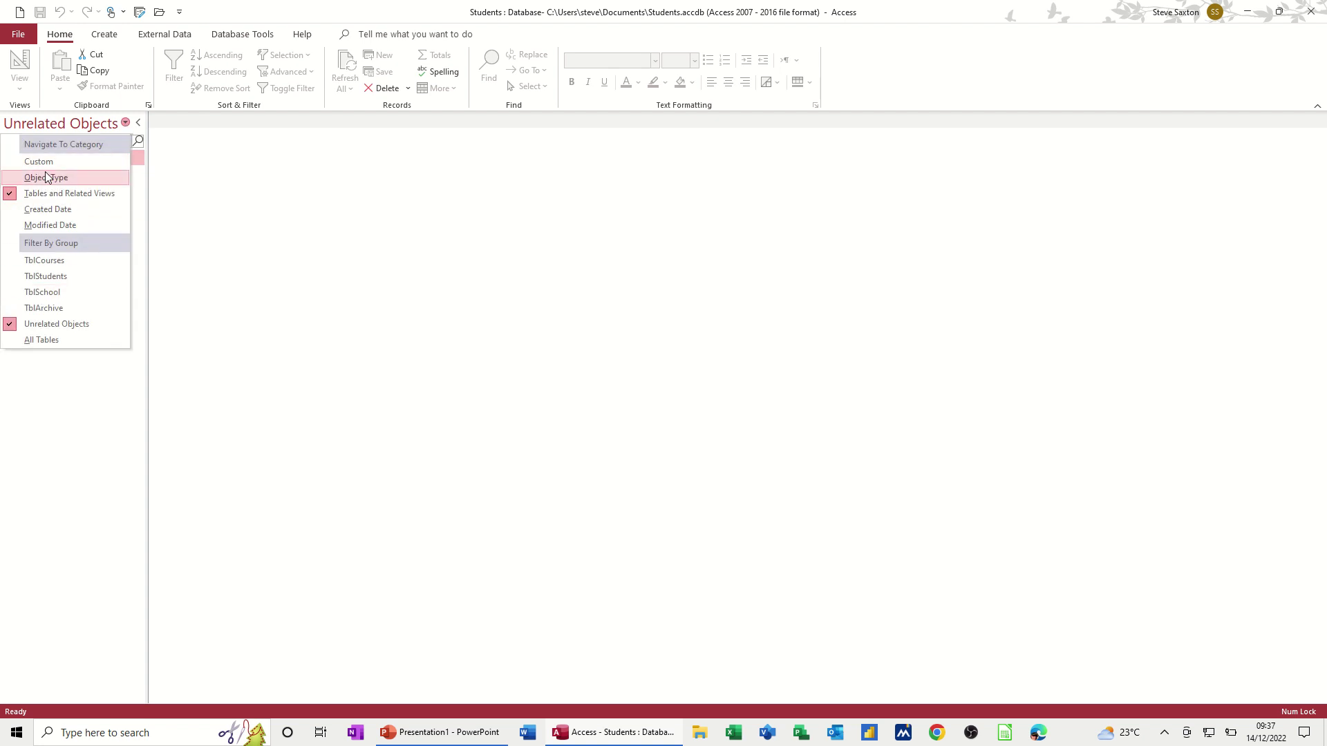
pyautogui.click(41, 179)
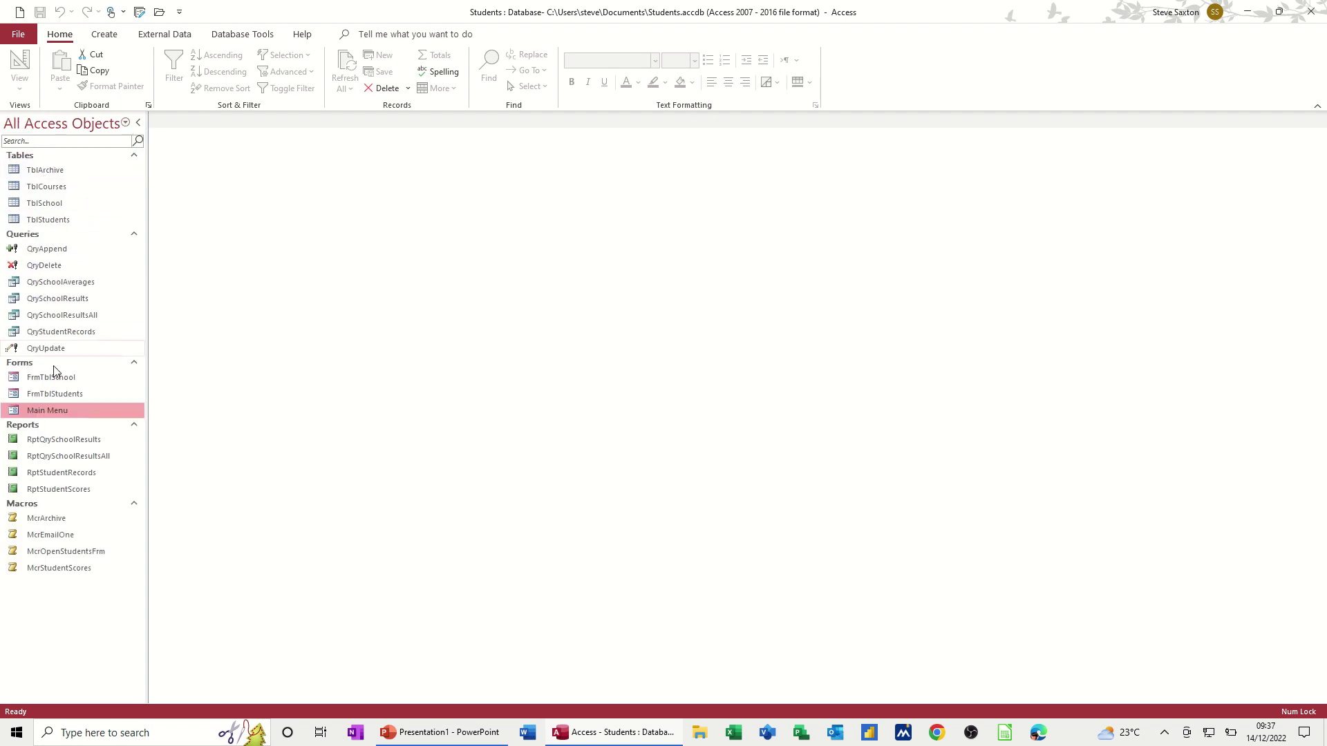
pyautogui.click(125, 124)
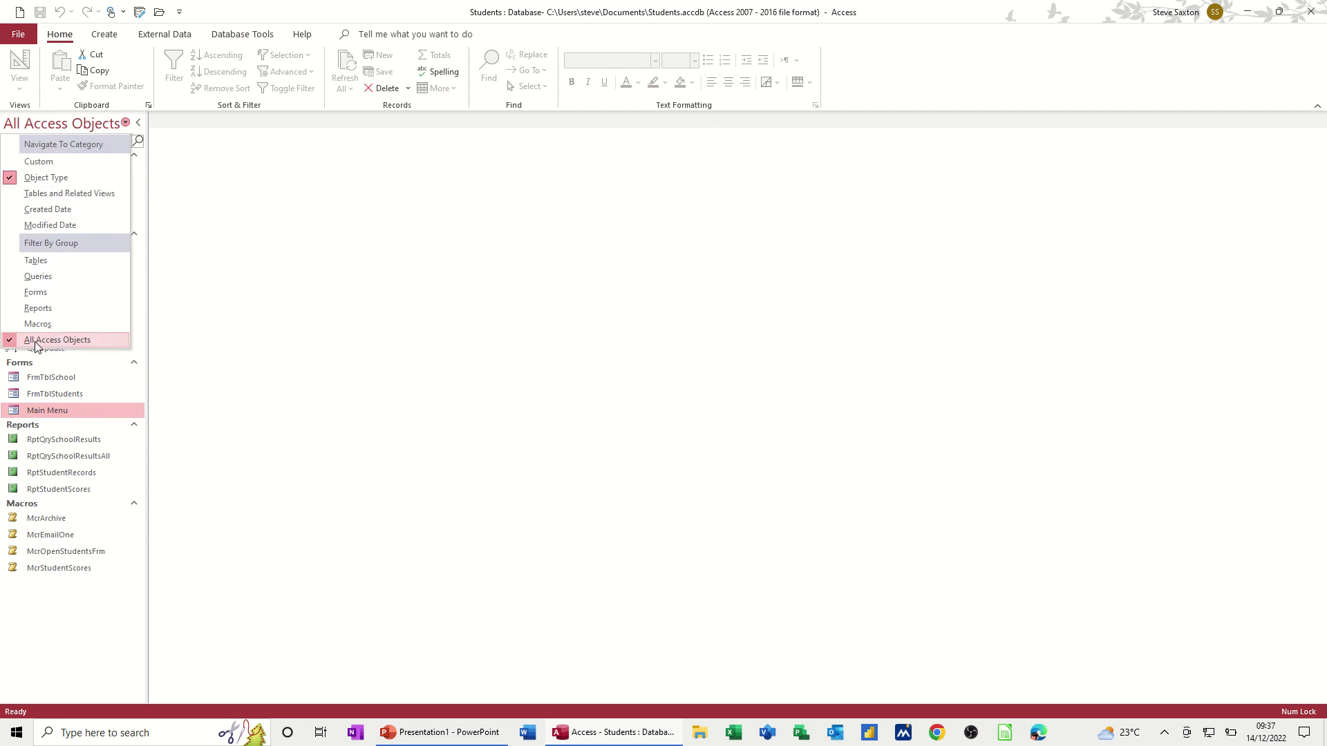
pyautogui.click(36, 343)
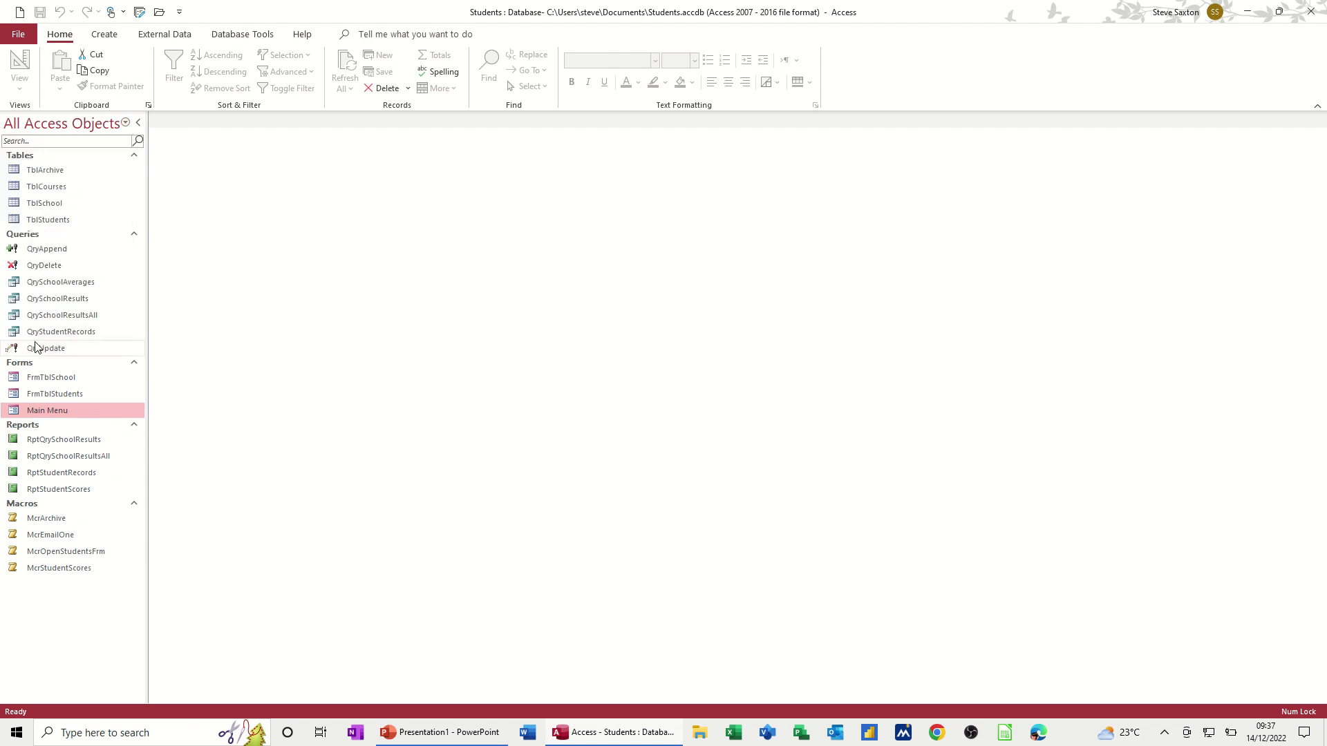
# Regroup the pane by Tables and Related Views with All Tables shown.
pyautogui.click(126, 125)
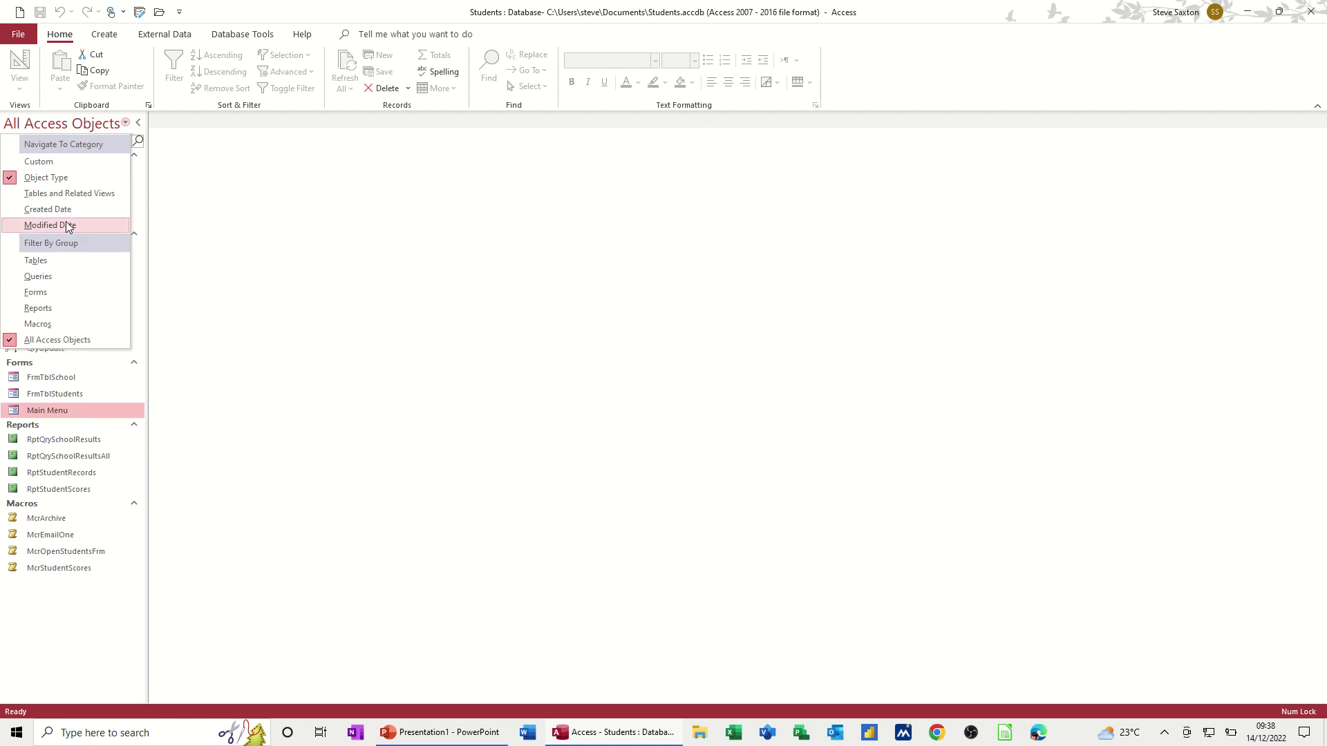
pyautogui.click(43, 196)
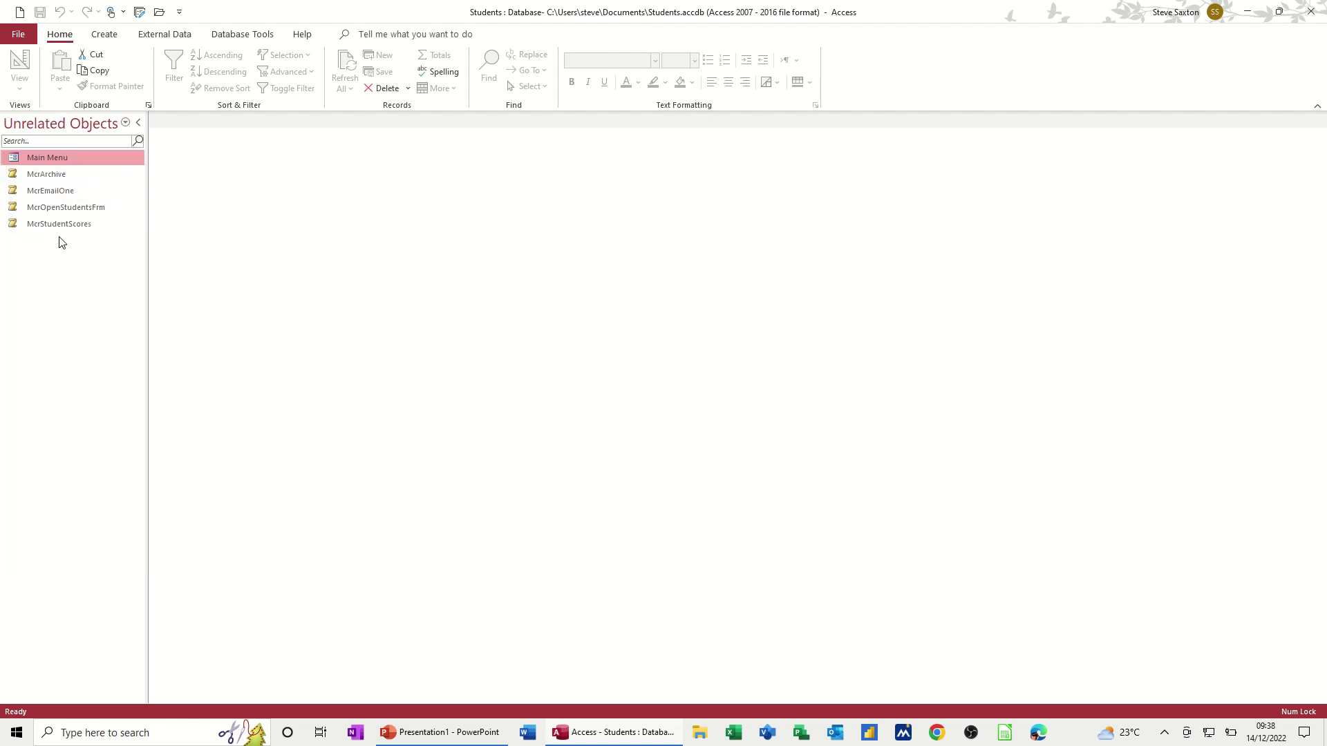
pyautogui.click(125, 124)
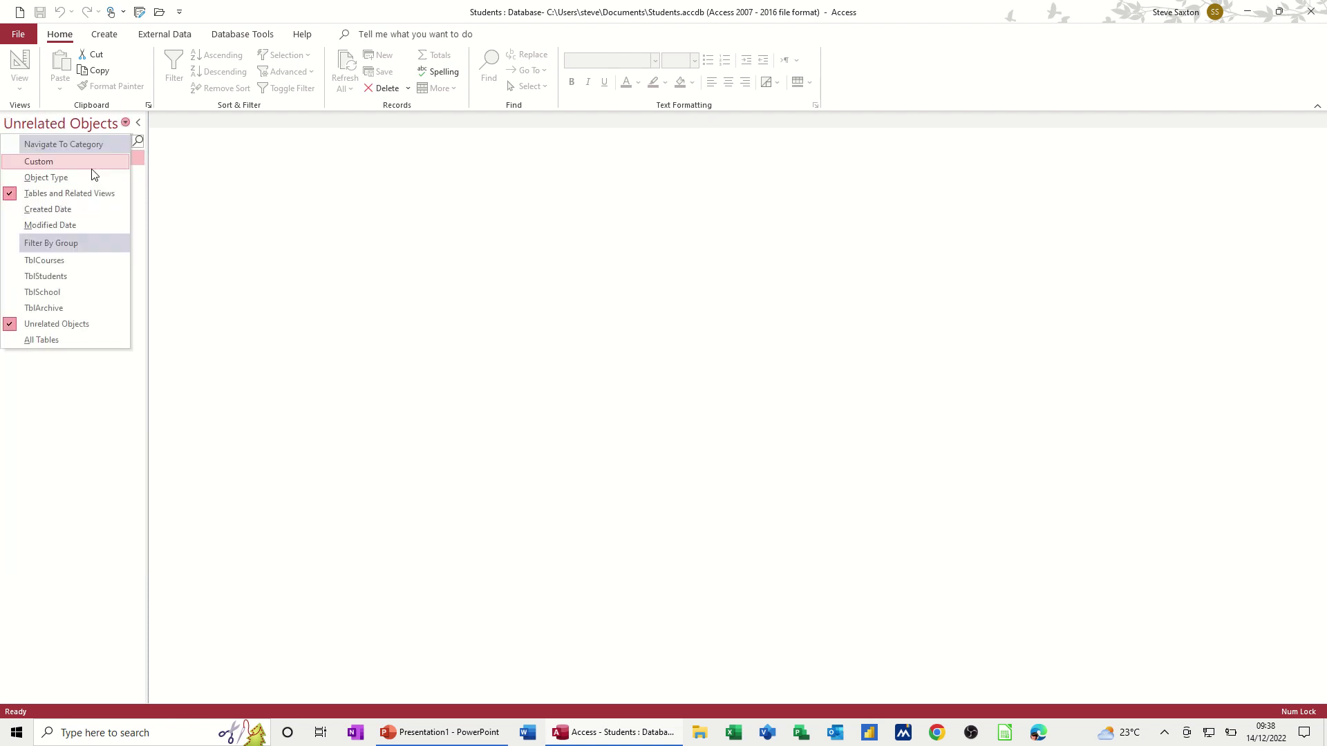
pyautogui.click(48, 339)
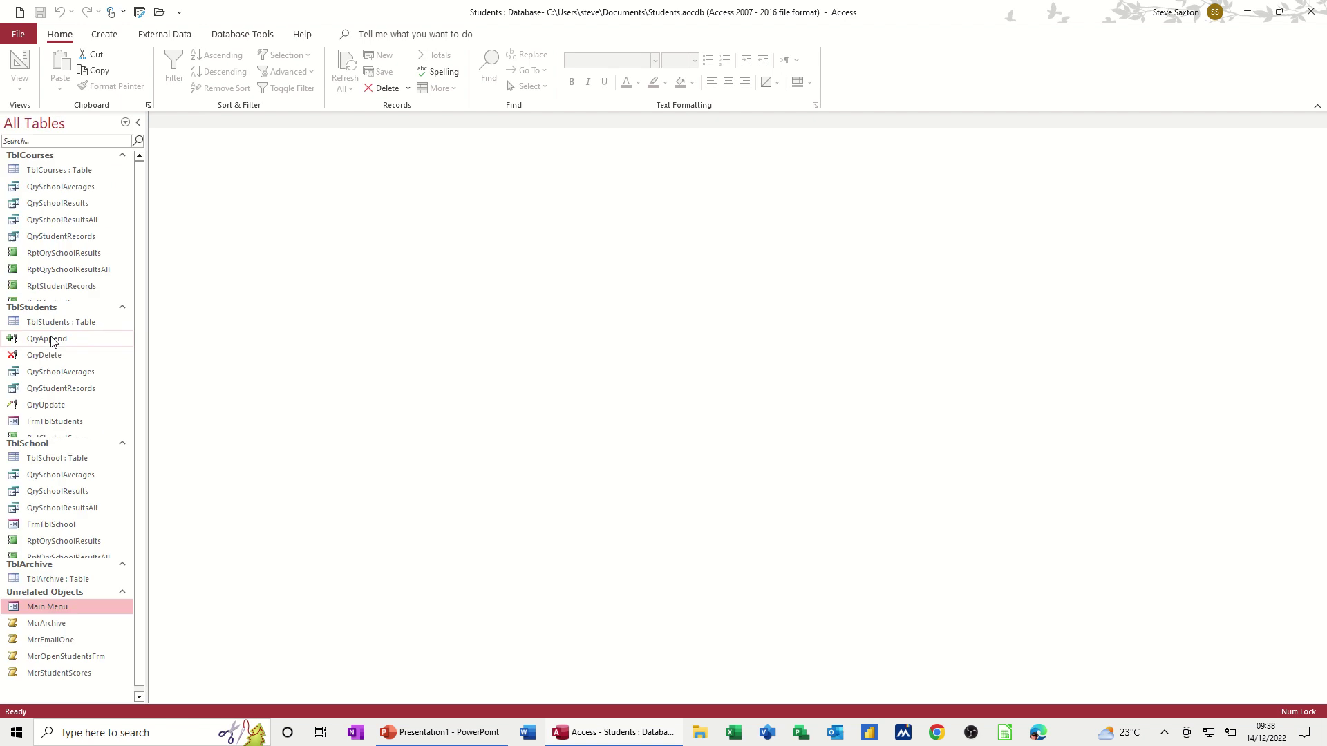
pyautogui.click(125, 122)
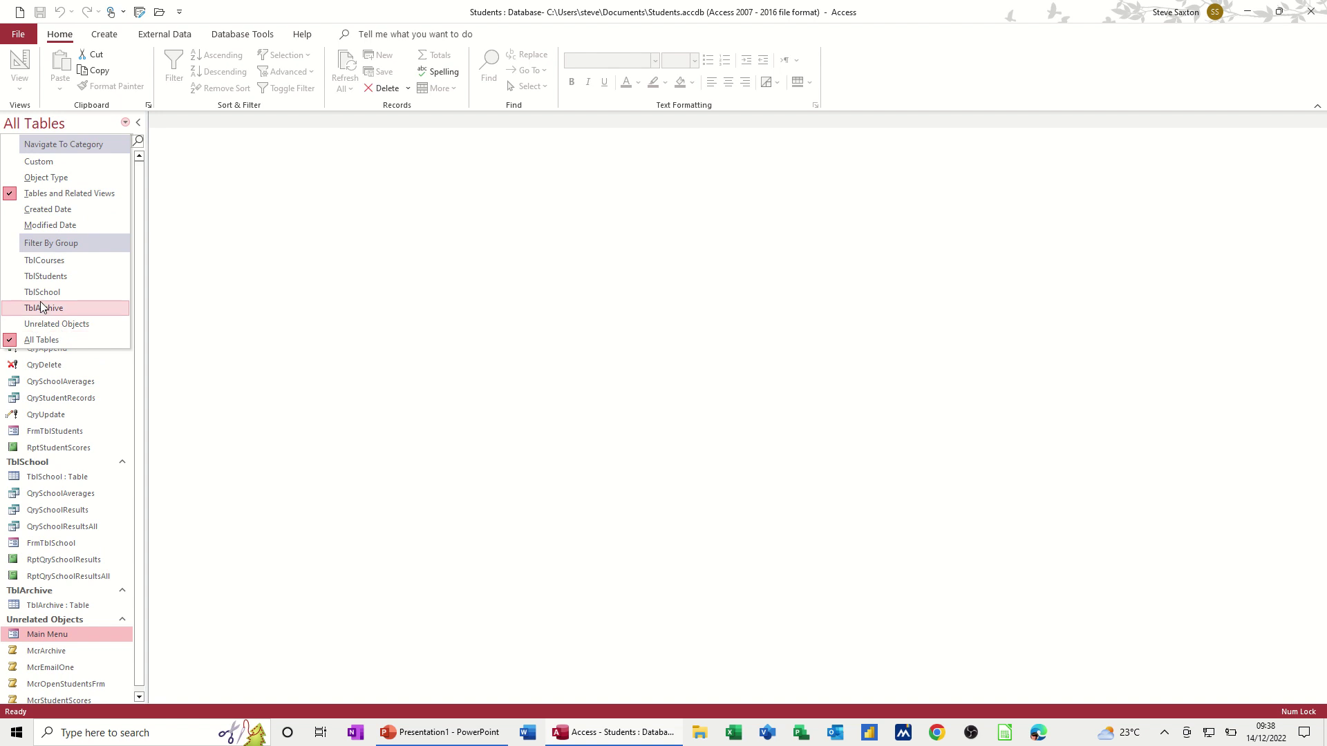
# Bring up the navigation pane header's shortcut menu to reach Navigation Options.
pyautogui.click(127, 127)
pyautogui.rightClick(126, 125)
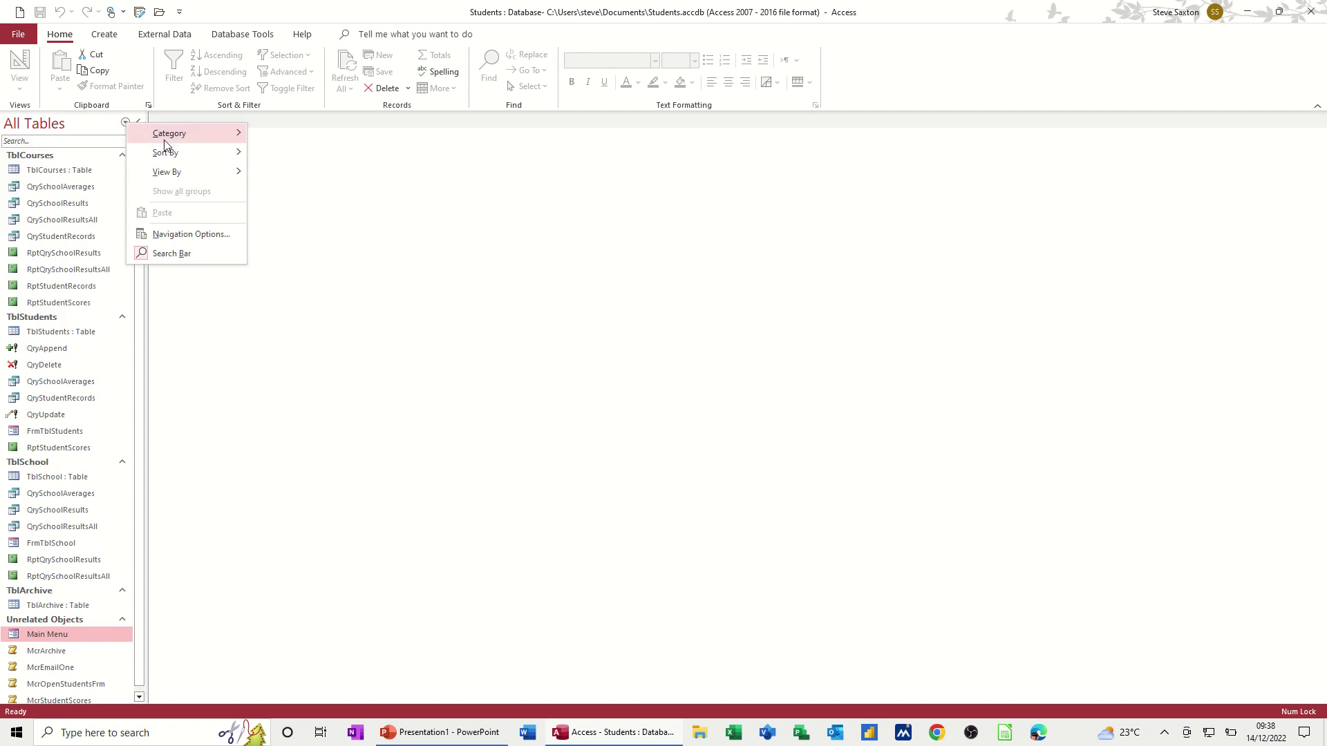
pyautogui.moveTo(164, 135)
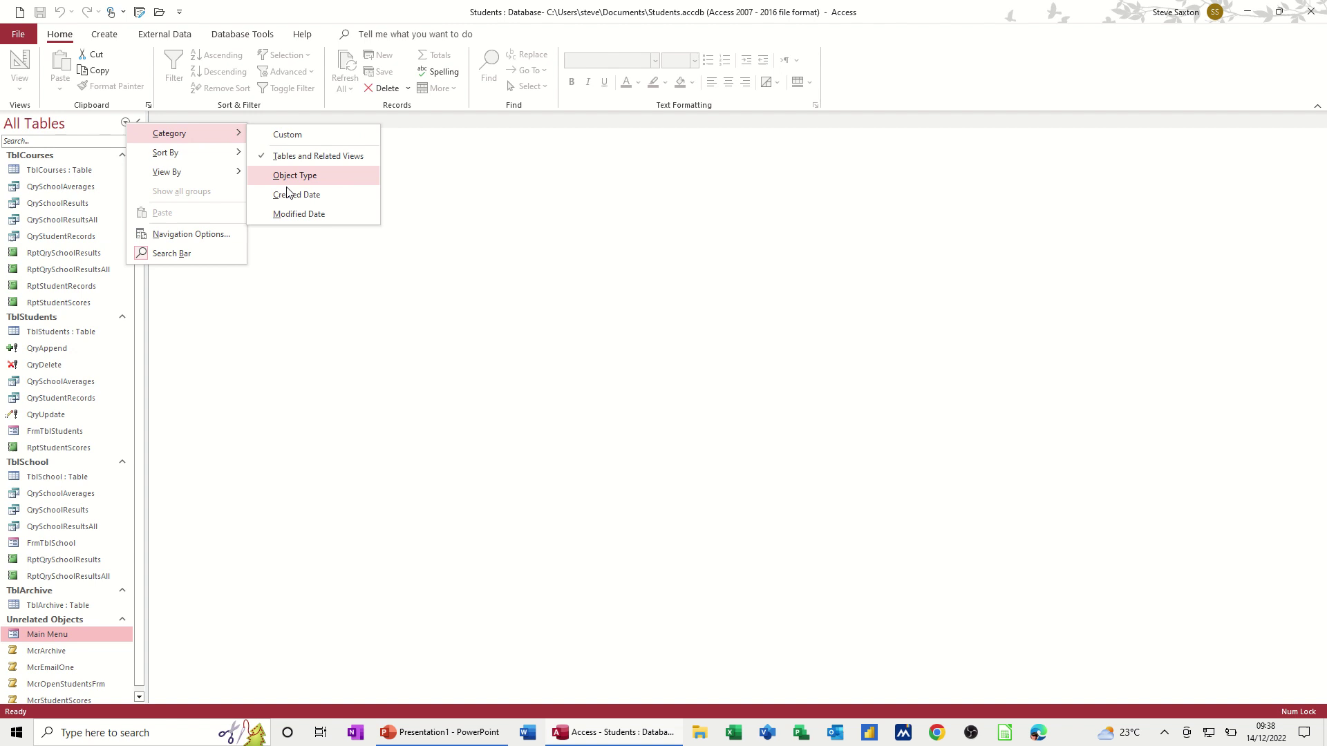
pyautogui.moveTo(208, 153)
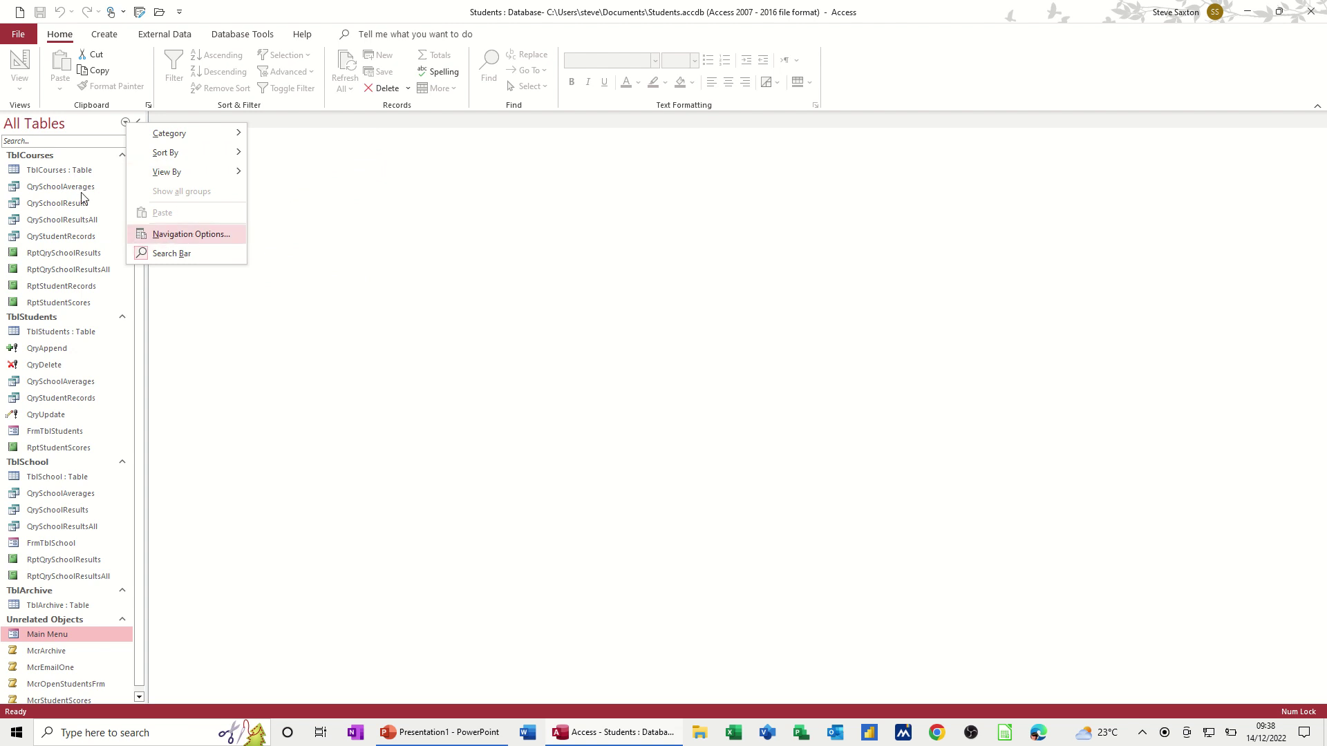
# In Navigation Options, review existing categories and add a new category named Students.
pyautogui.click(164, 236)
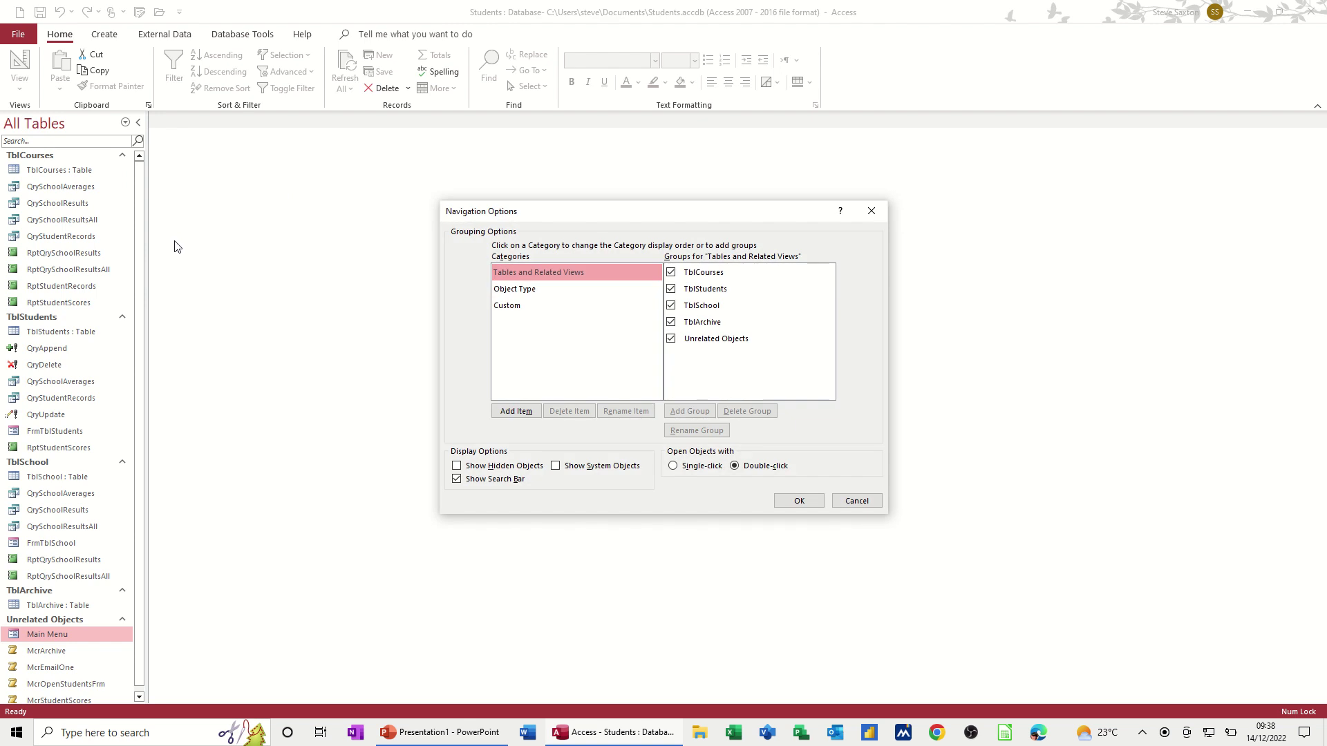
pyautogui.moveTo(539, 215); pyautogui.dragTo(322, 188)
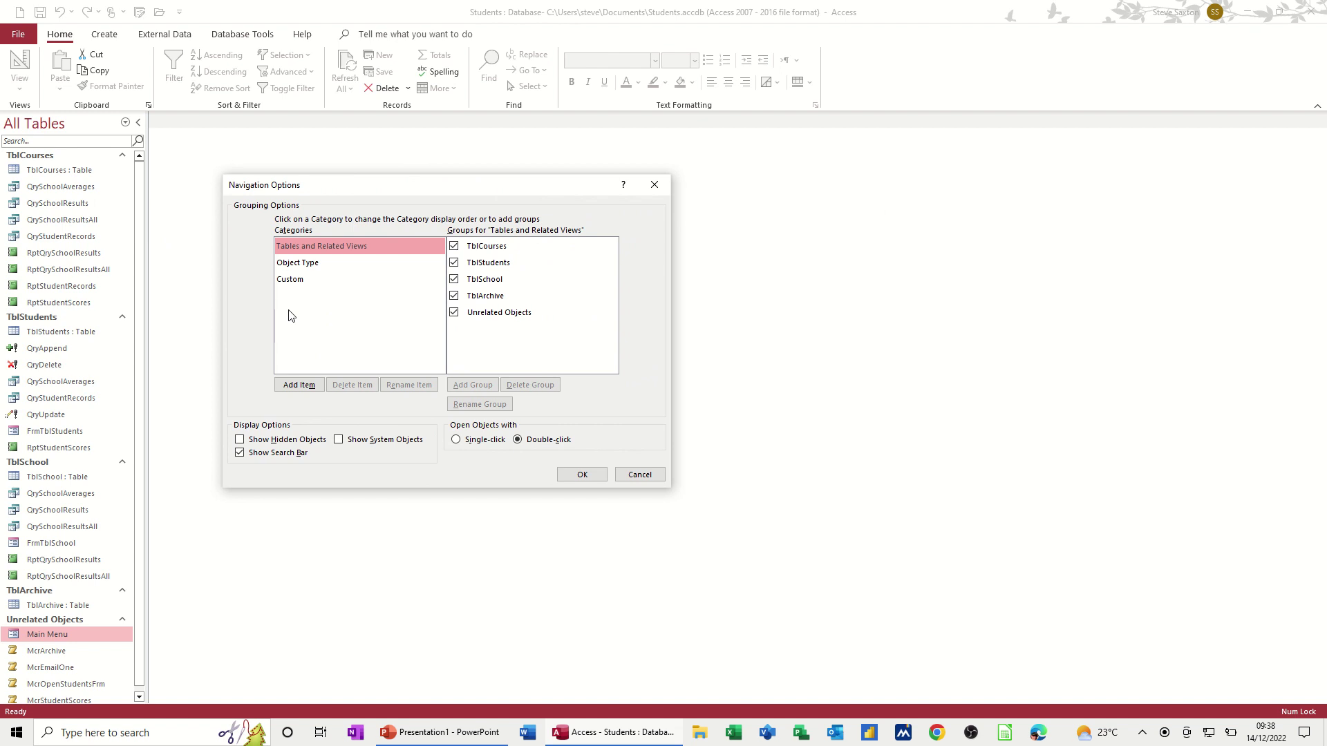
pyautogui.click(287, 263)
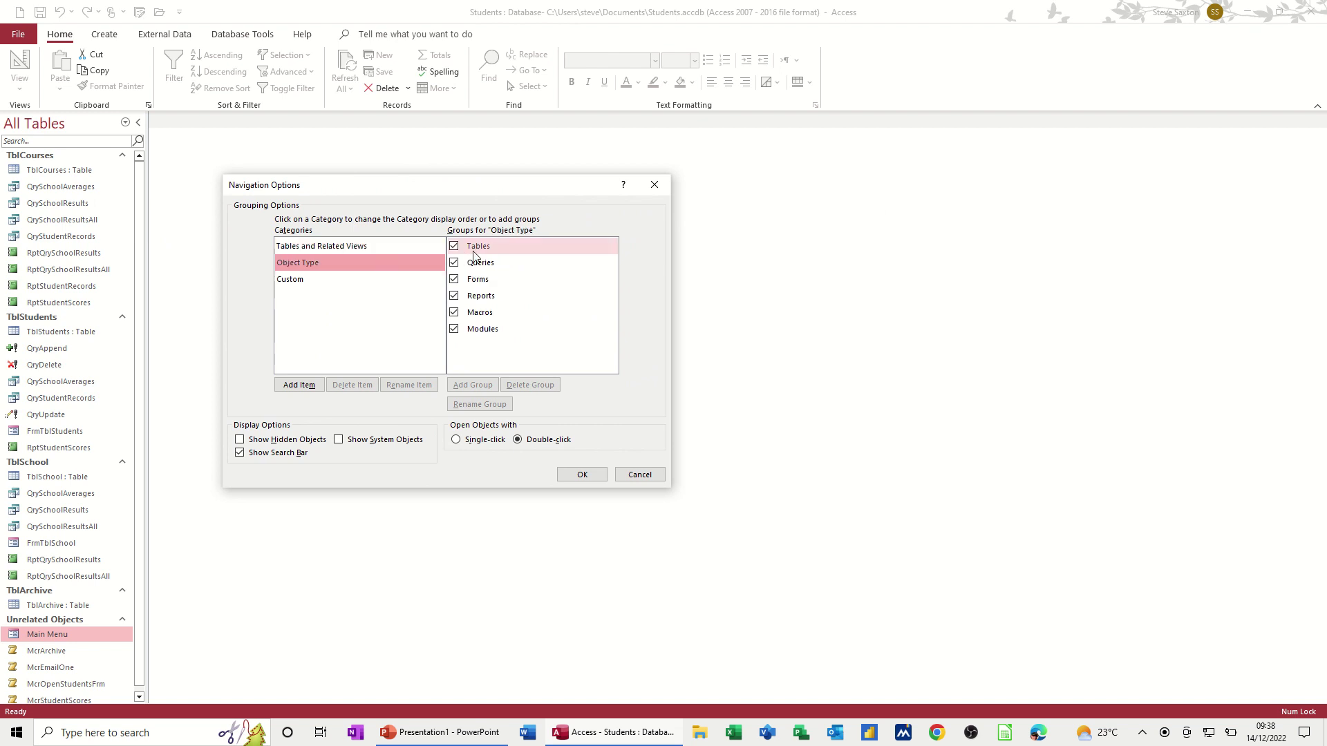
pyautogui.click(280, 279)
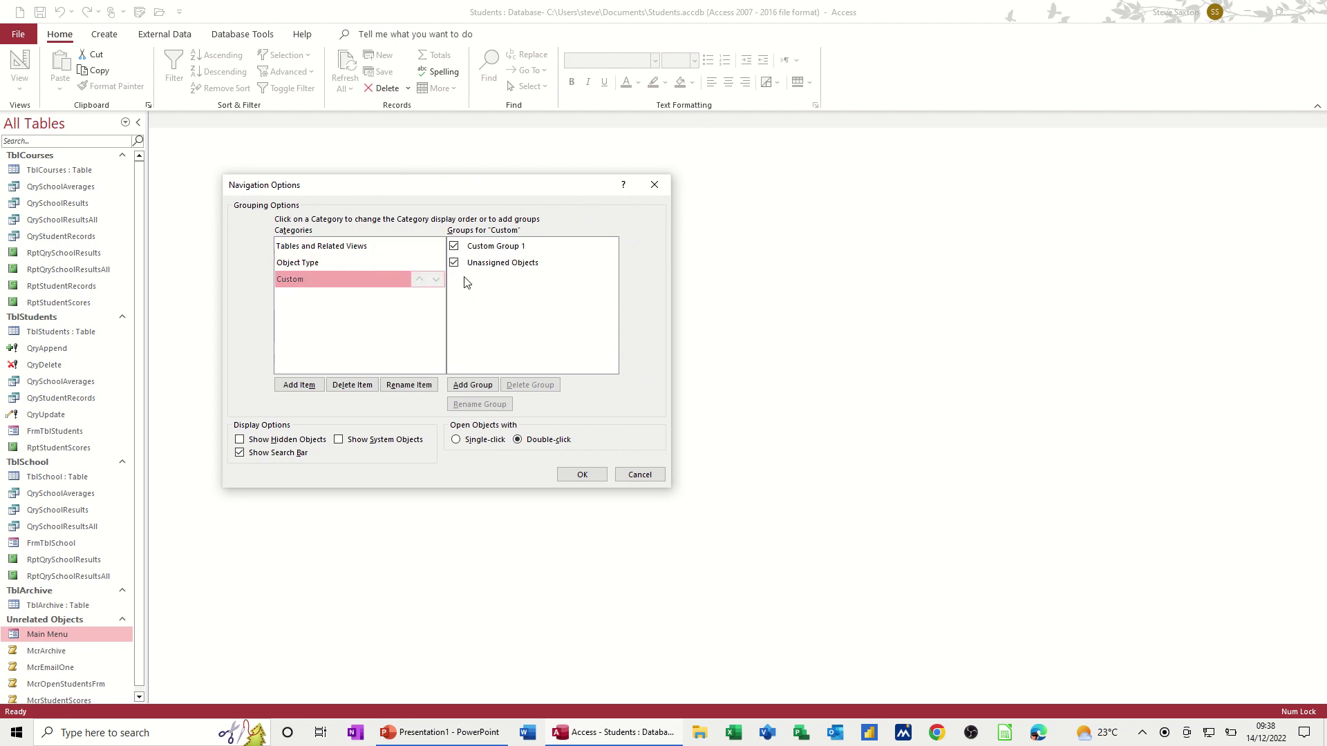
pyautogui.click(298, 387)
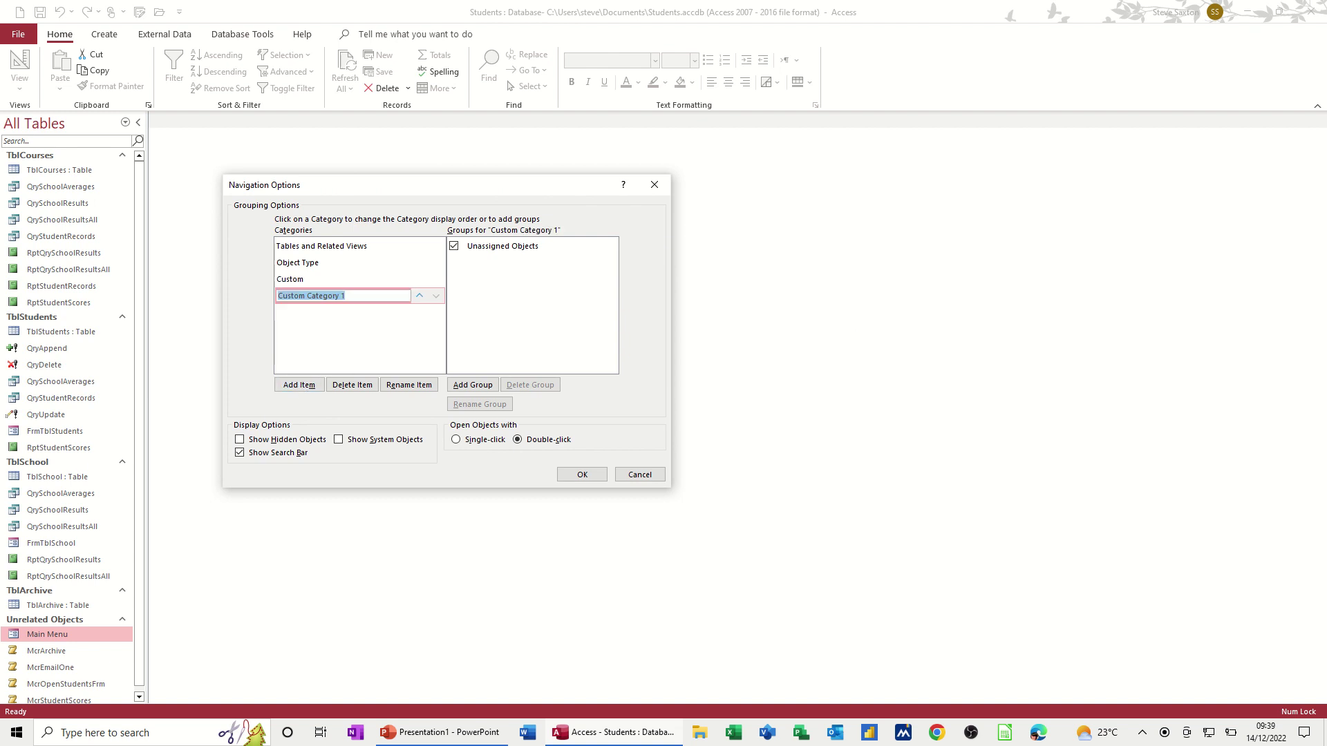
pyautogui.write('Students')
# Add Students, School and Courses groups to the Students category.
pyautogui.click(479, 385)
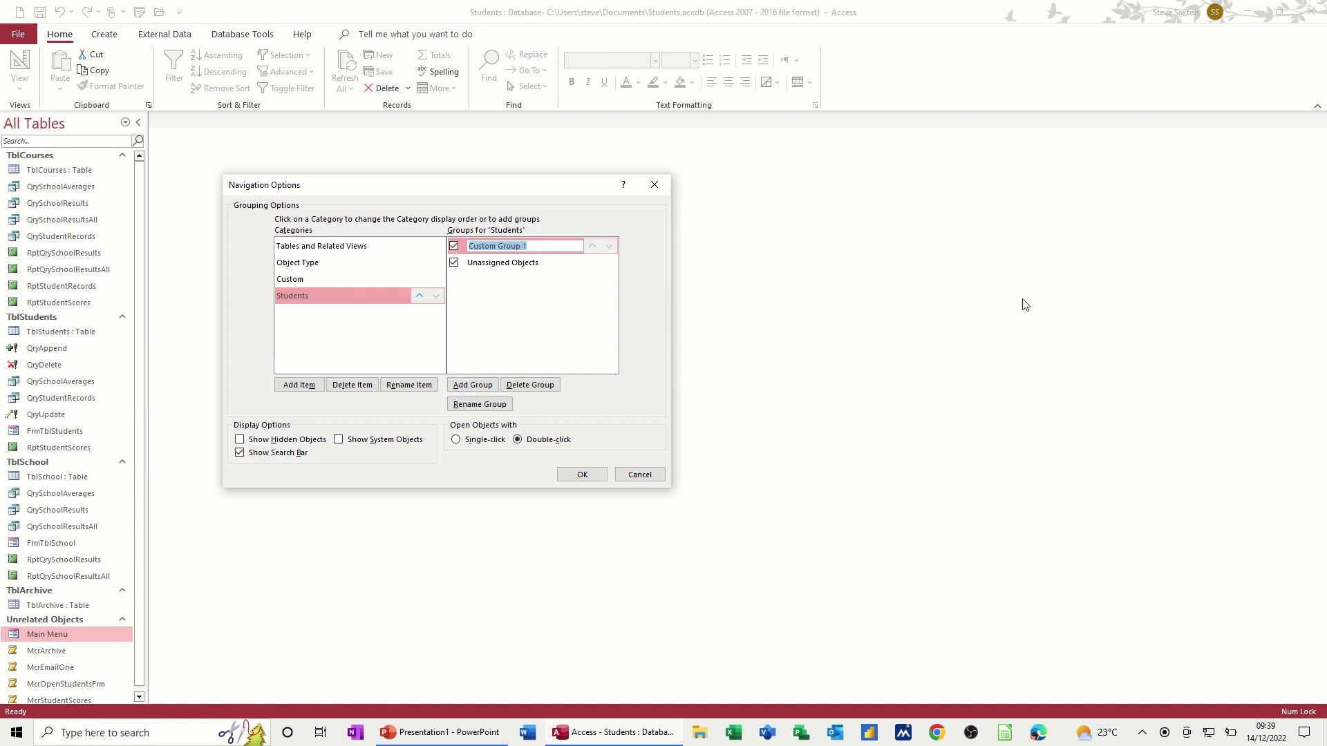
pyautogui.write('Students')
pyautogui.click(472, 385)
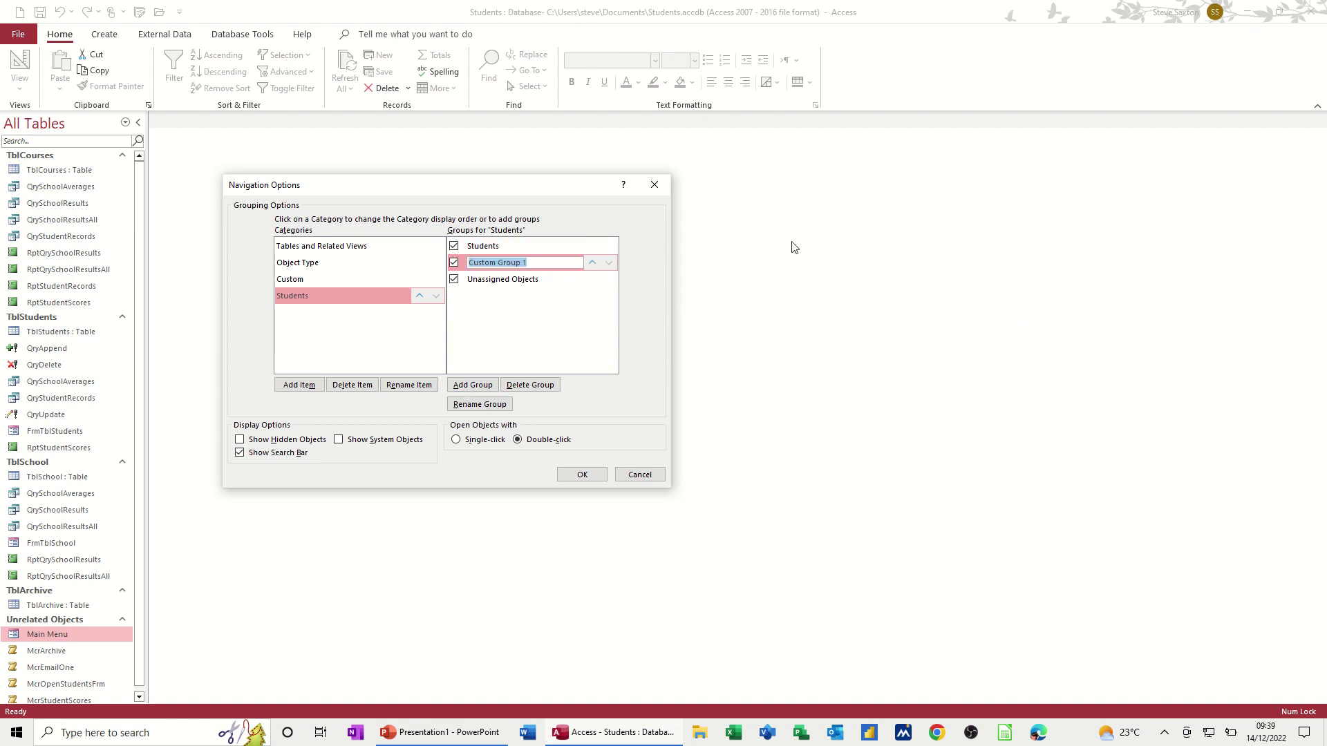
pyautogui.write('School')
pyautogui.click(490, 389)
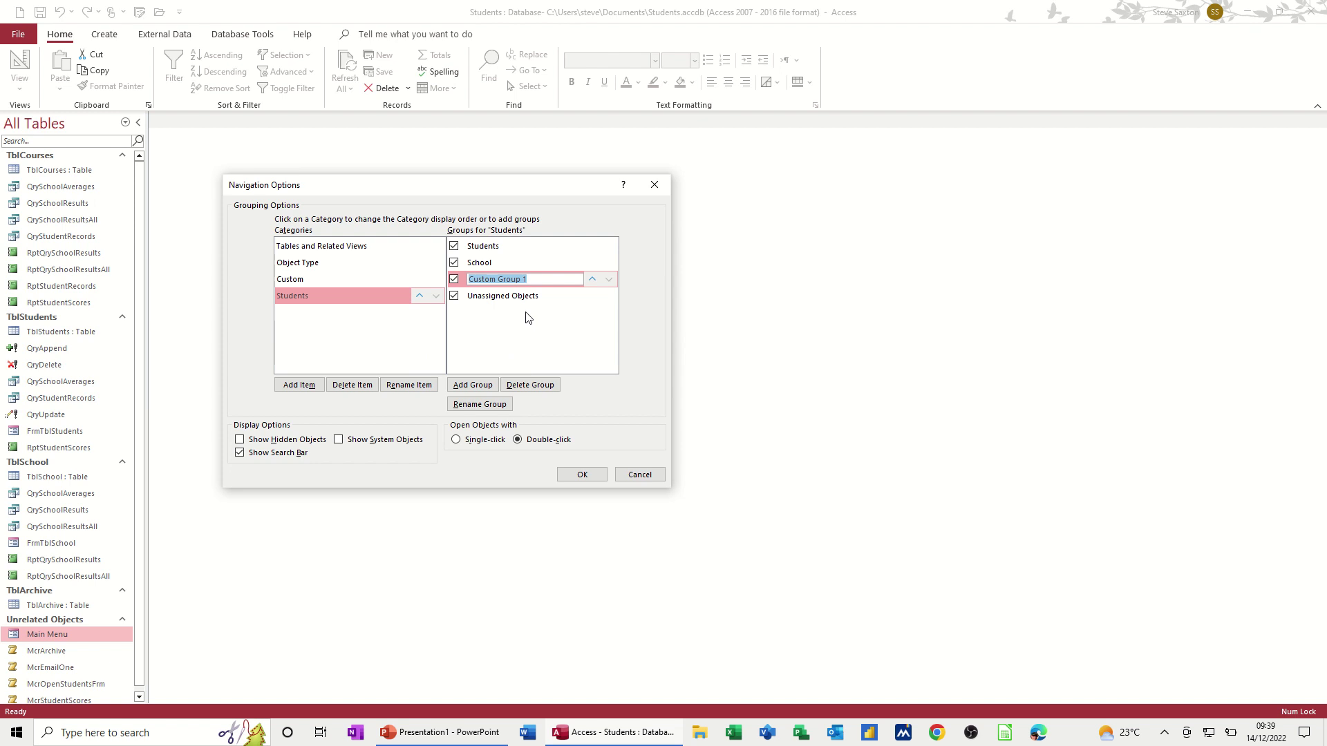
pyautogui.write('Courses')
pyautogui.click(502, 299)
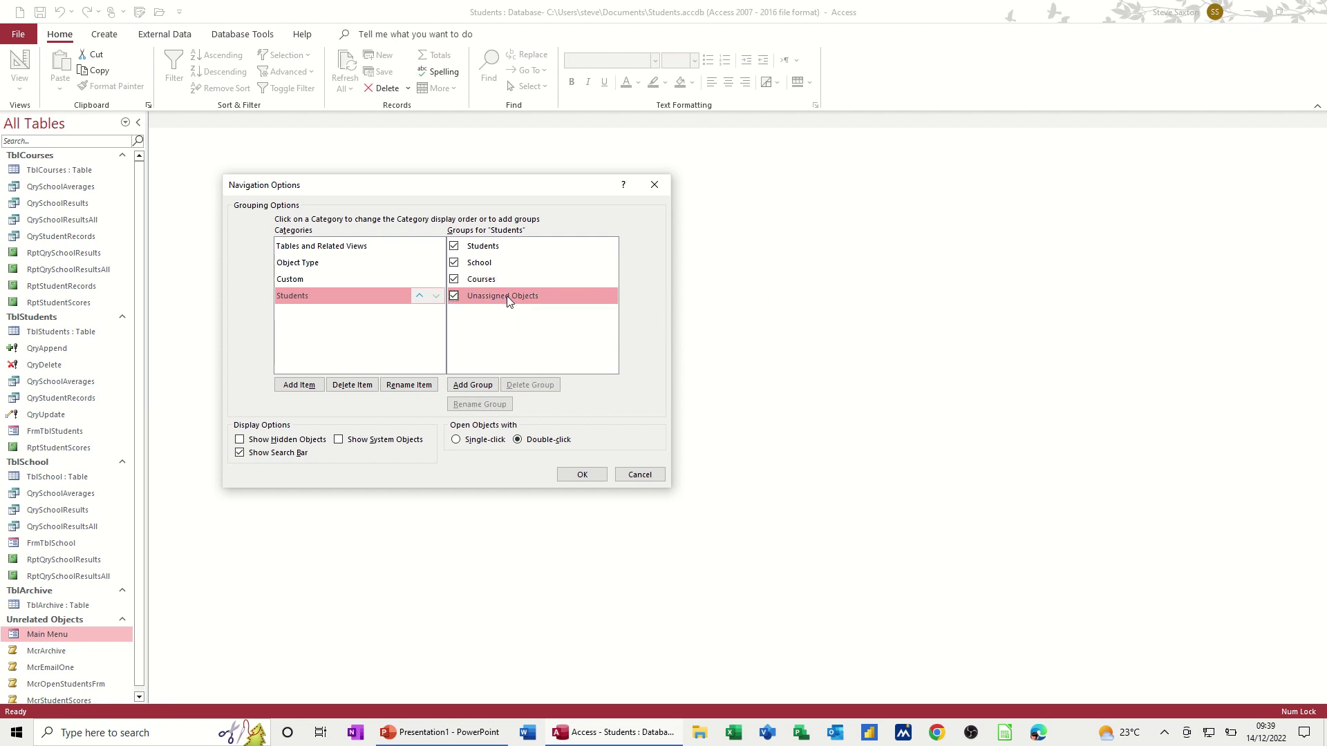
pyautogui.click(455, 296)
# Confirm Navigation Options and switch the pane to the Students category.
pyautogui.click(571, 476)
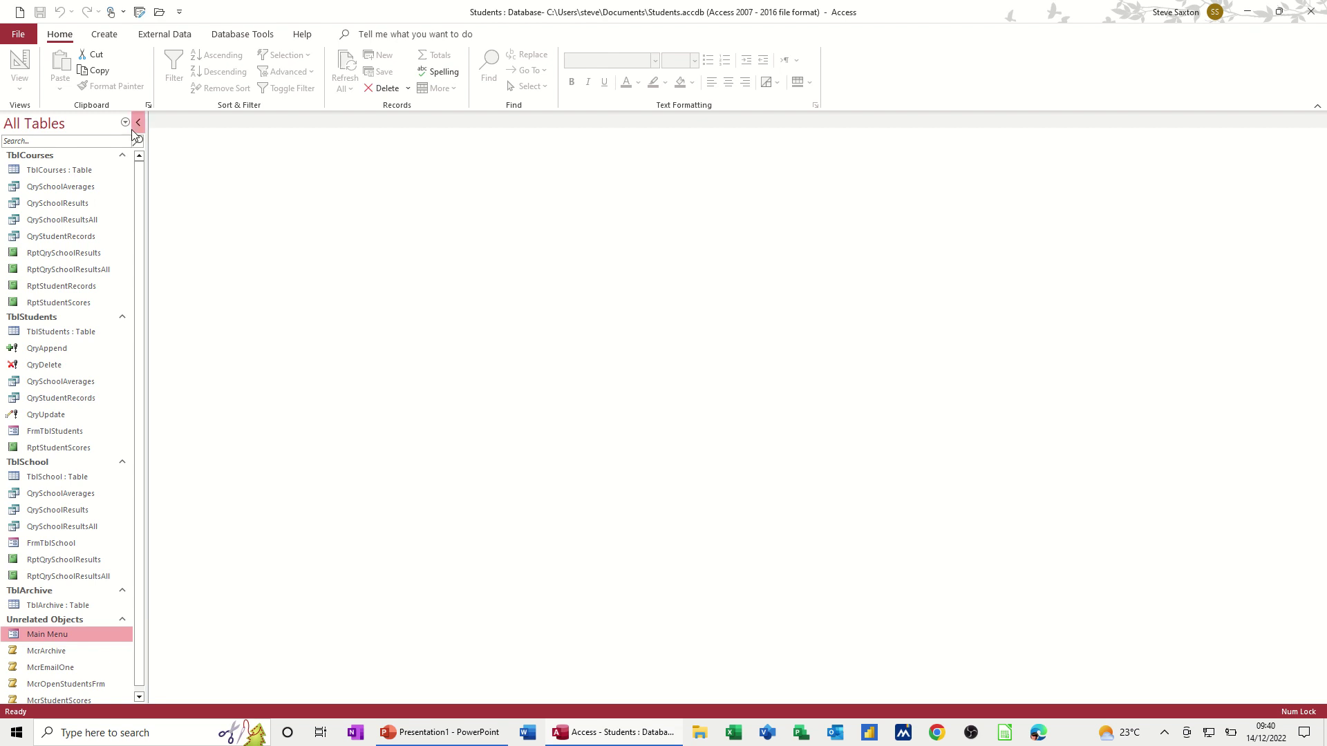
pyautogui.click(125, 124)
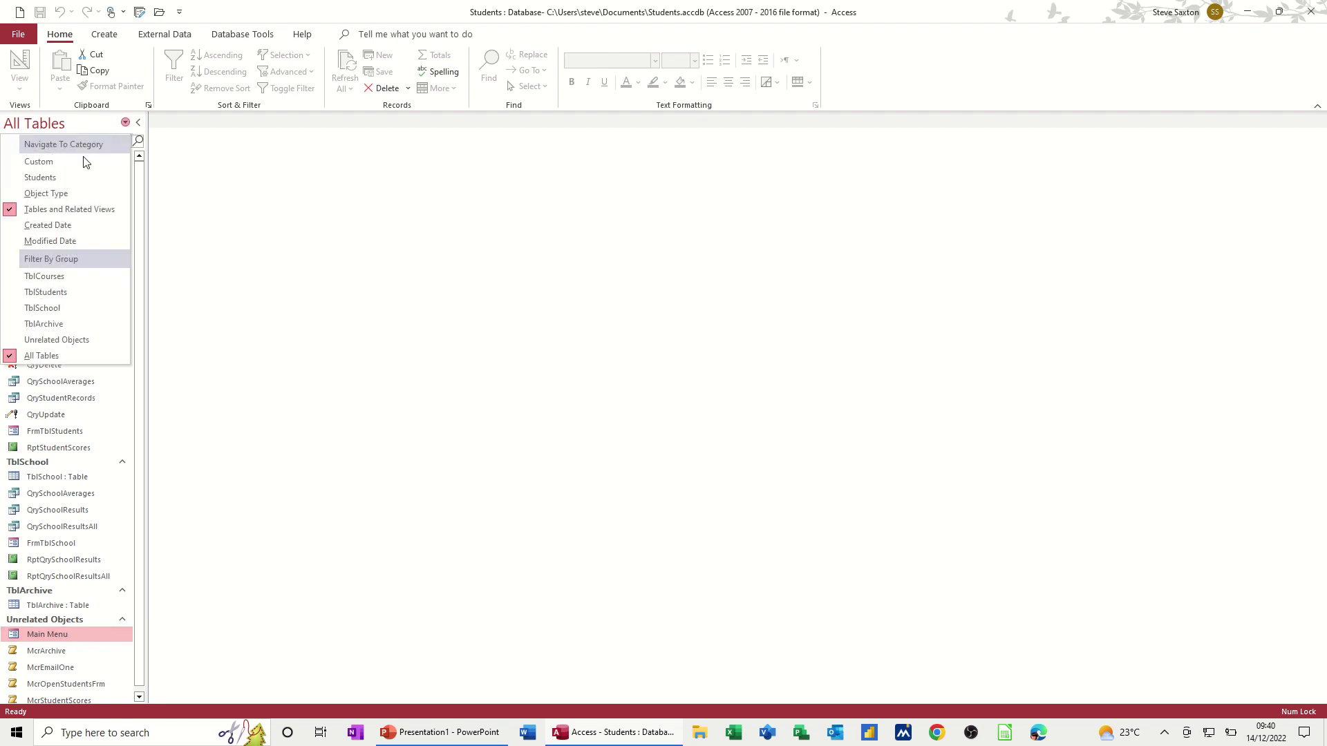
pyautogui.click(63, 180)
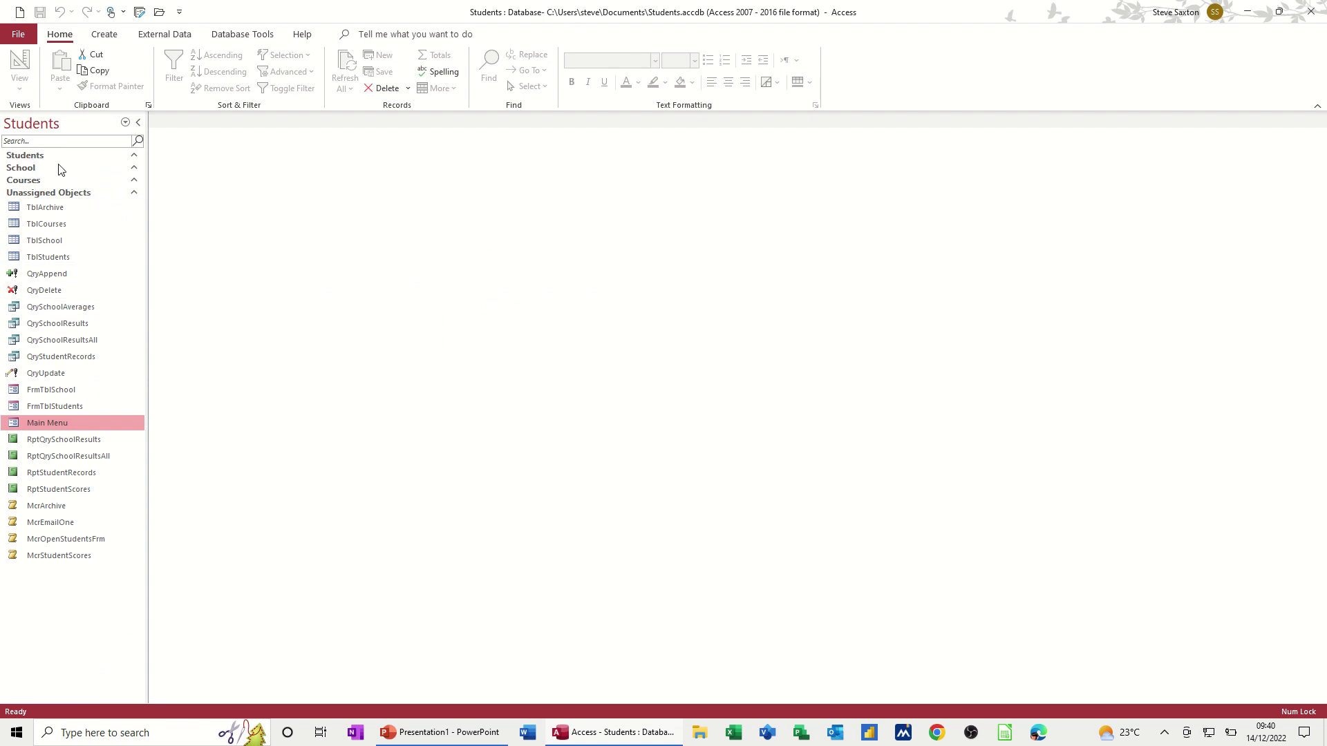
# Drag TblSchool, TblStudents and TblCourses into the School, Students and Courses groups.
pyautogui.click(54, 243)
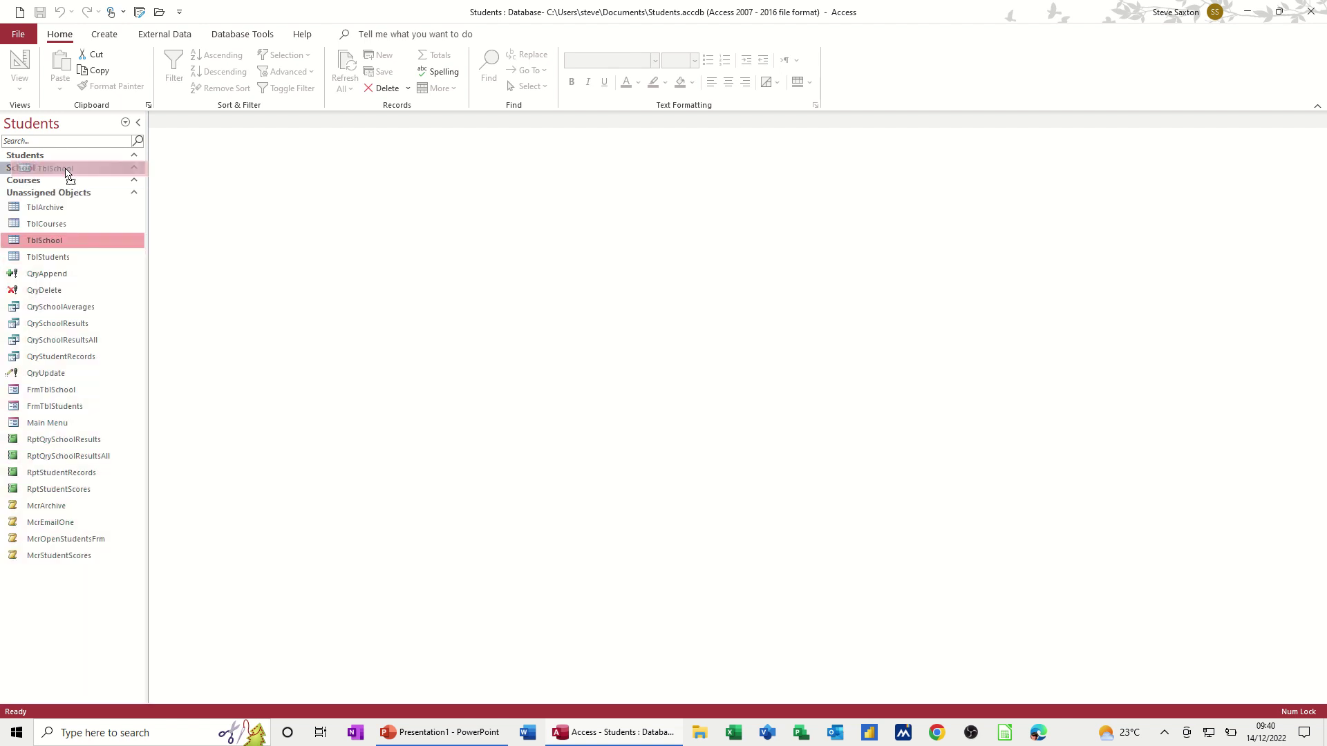
pyautogui.moveTo(67, 173); pyautogui.dragTo(62, 171)
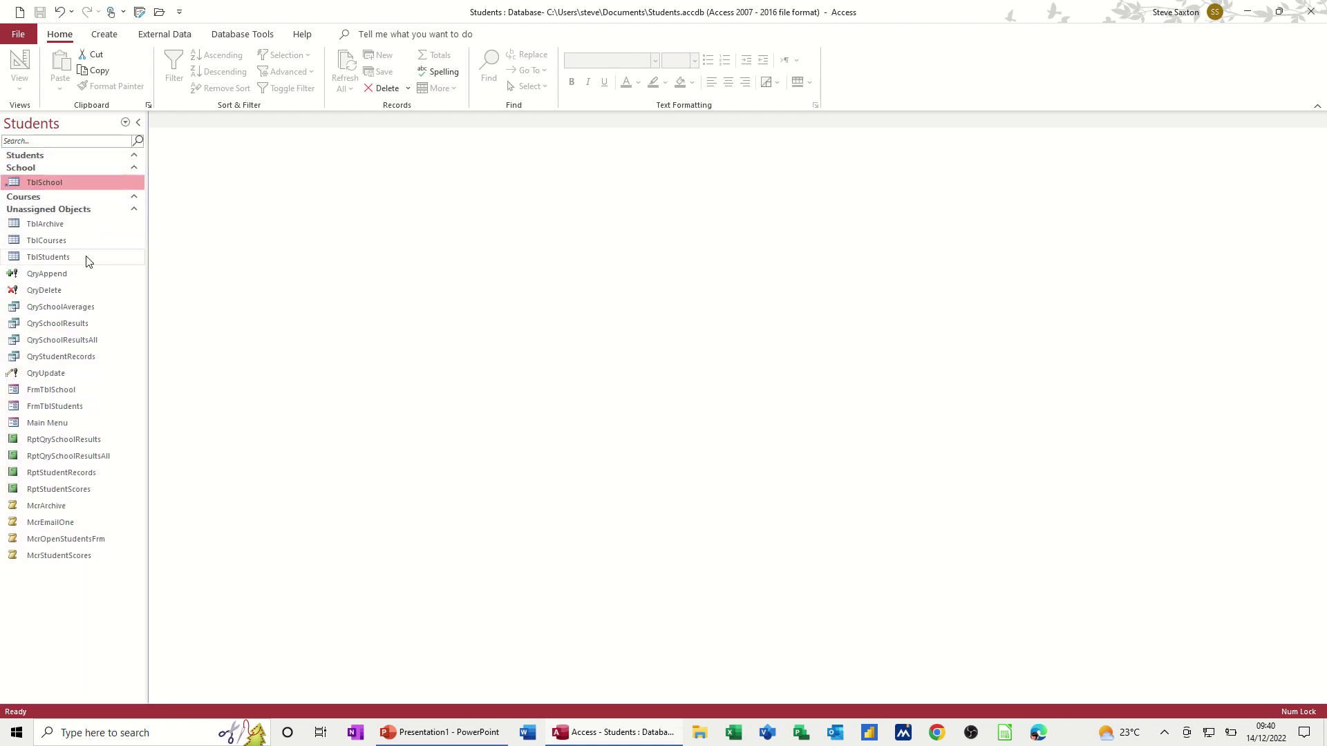
pyautogui.moveTo(59, 258); pyautogui.dragTo(76, 160)
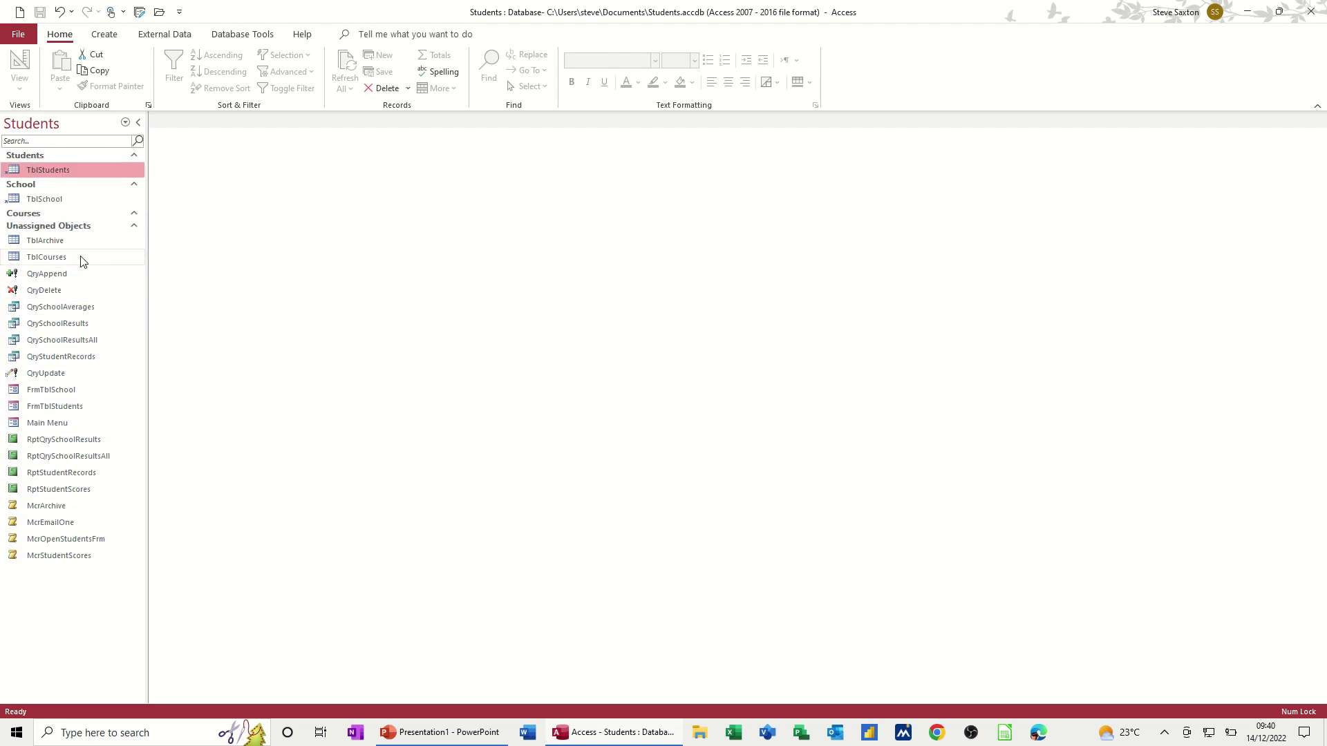
pyautogui.moveTo(55, 260); pyautogui.dragTo(55, 220)
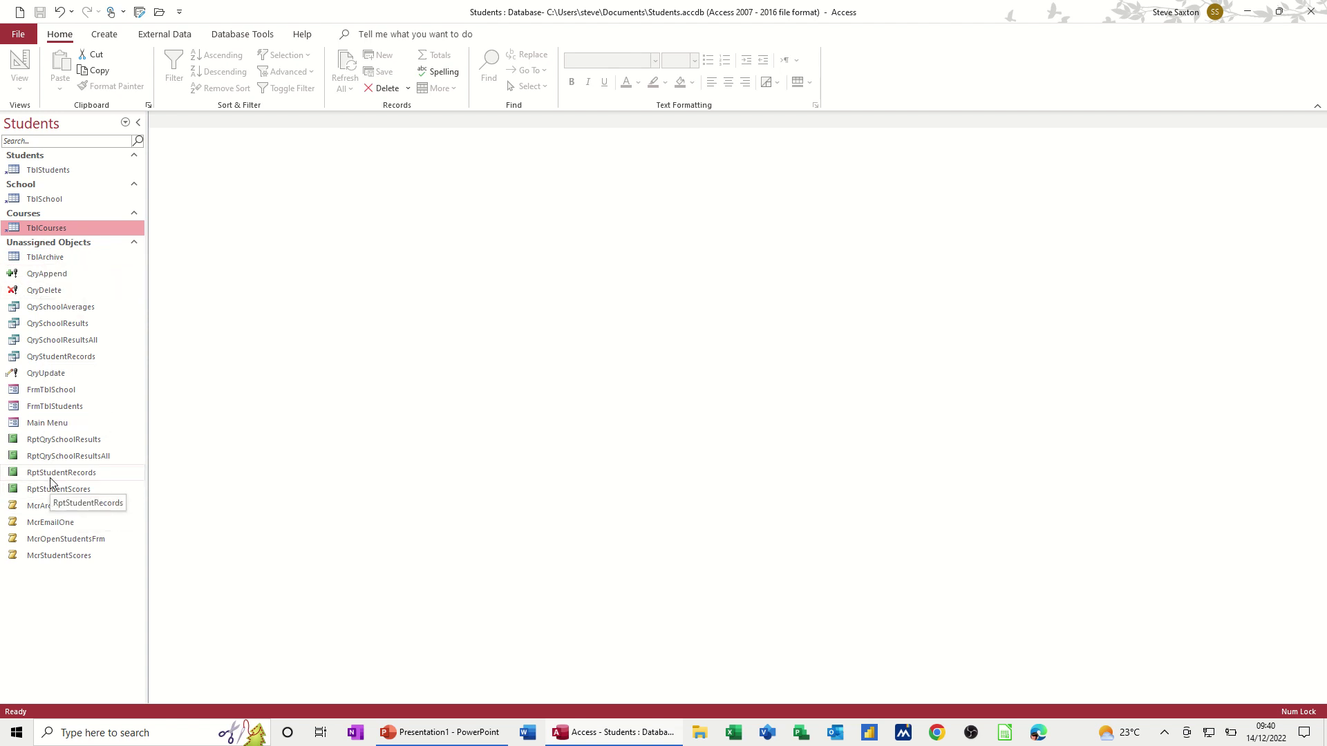
# File RptStudentRecords, QryStudentRecords, FrmTblStudents, RptStudentScores under Students; FrmTblSchool and school reports under School.
pyautogui.moveTo(50, 475); pyautogui.dragTo(65, 181)
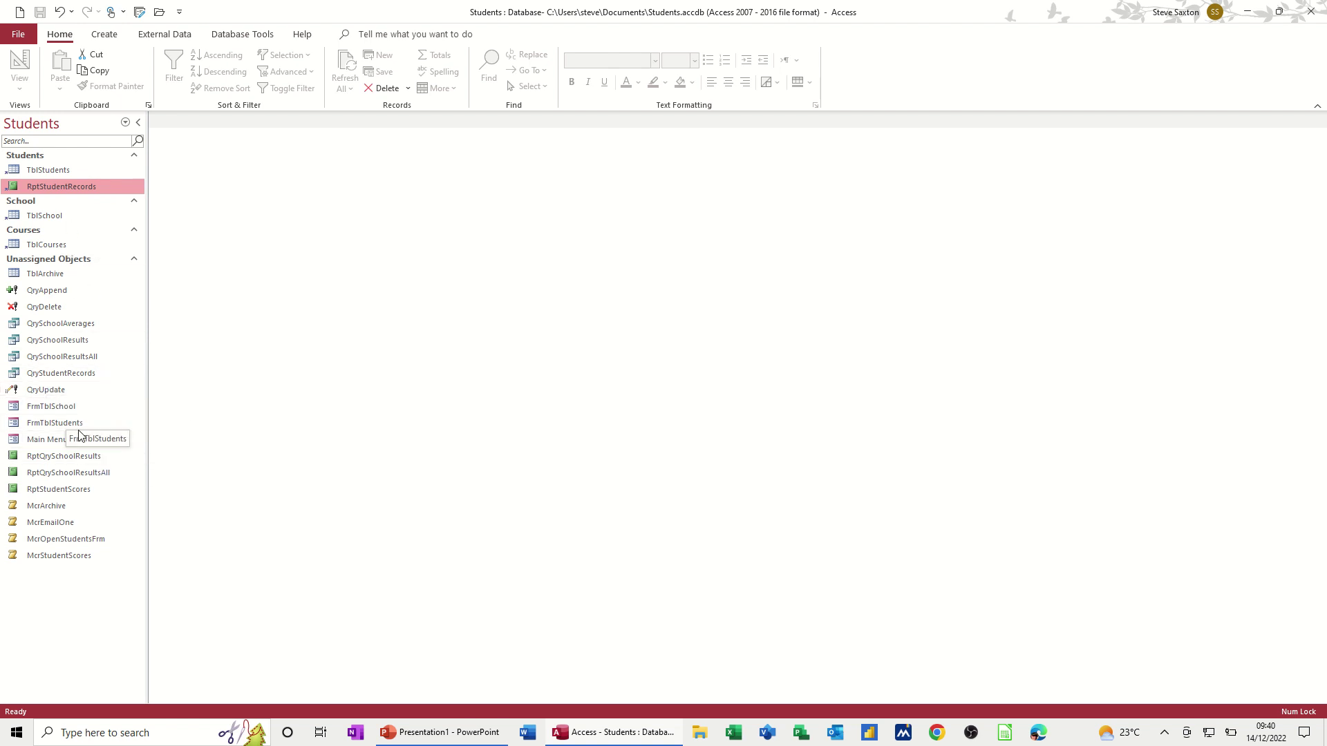
pyautogui.moveTo(58, 374); pyautogui.dragTo(70, 188)
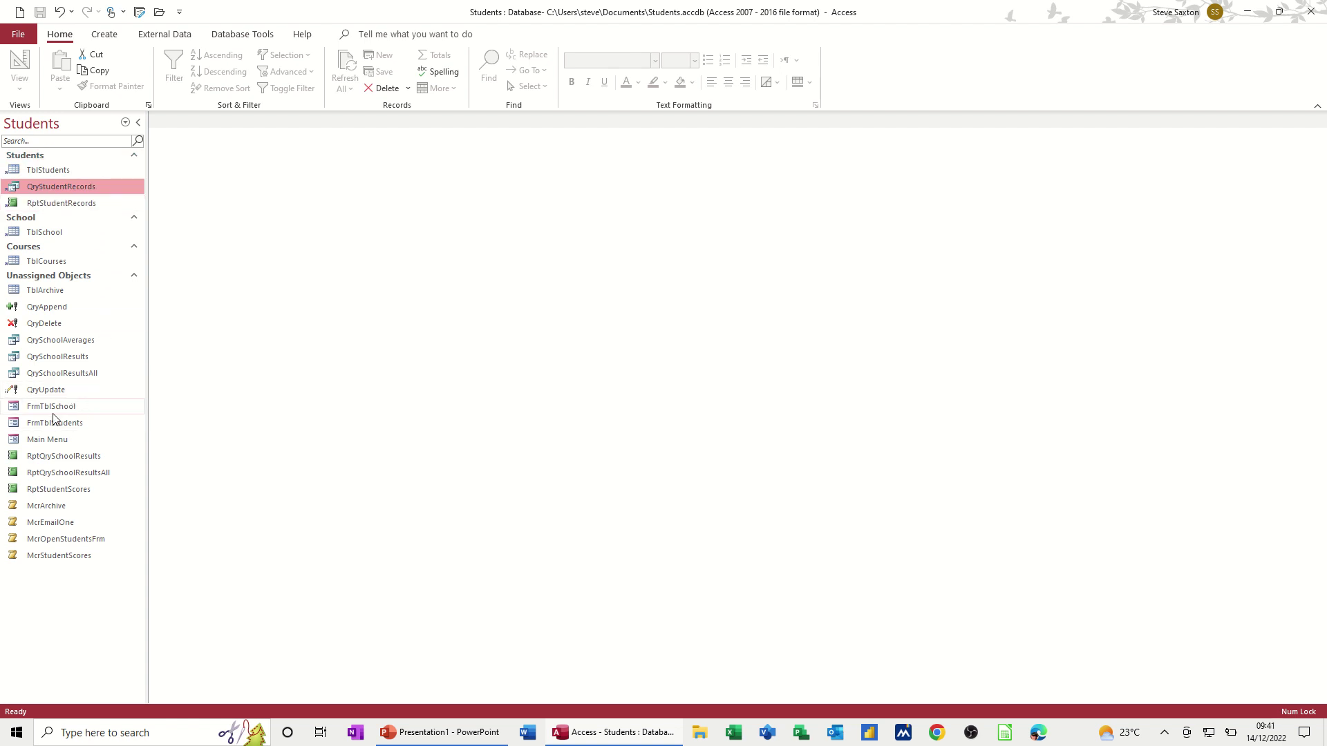
pyautogui.moveTo(57, 408); pyautogui.dragTo(67, 244)
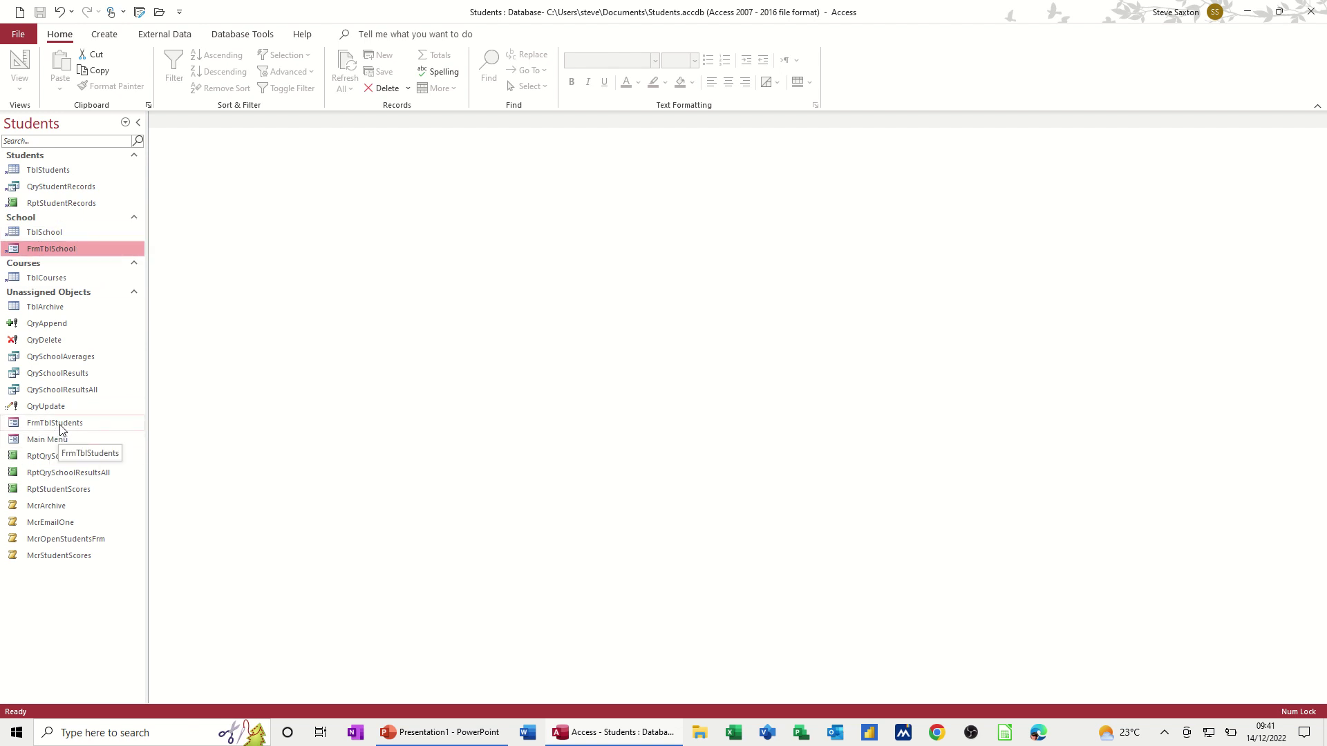
pyautogui.moveTo(65, 424); pyautogui.dragTo(65, 252)
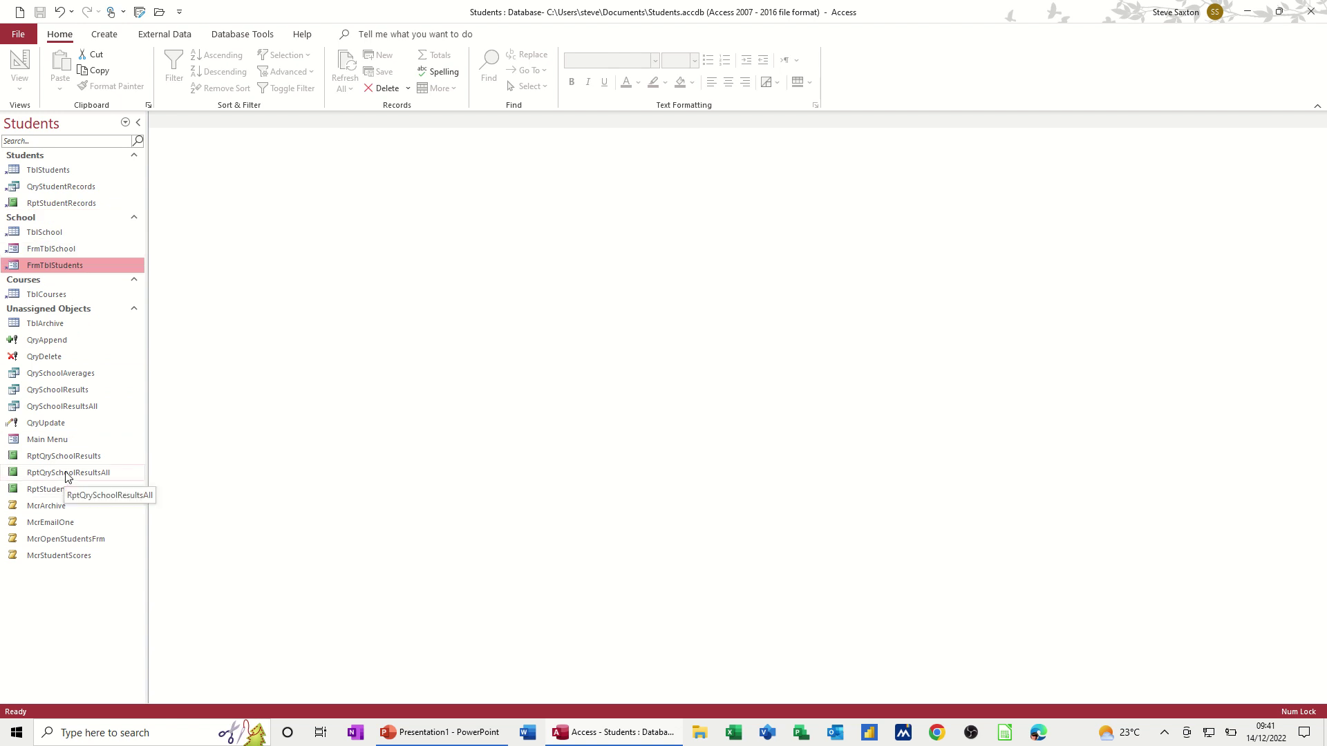
pyautogui.moveTo(64, 474); pyautogui.dragTo(51, 199)
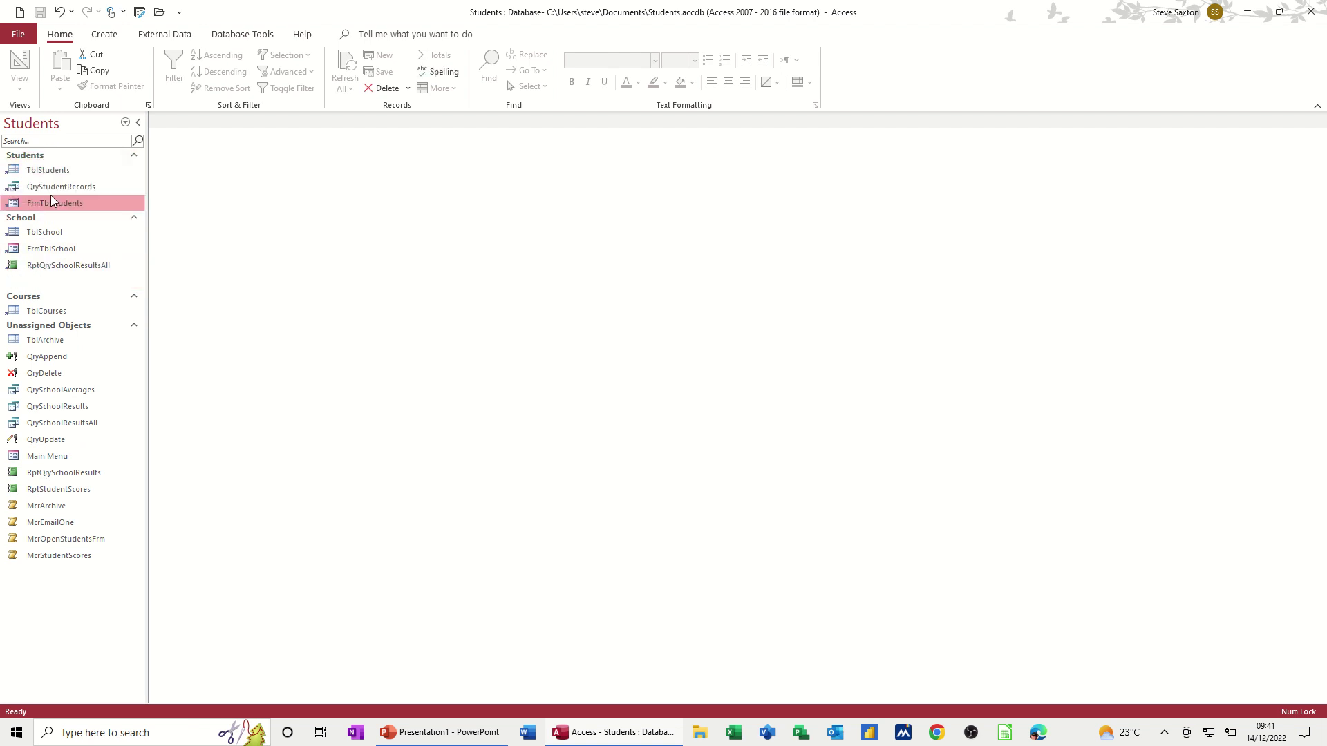
pyautogui.click(51, 474)
pyautogui.moveTo(51, 474); pyautogui.dragTo(76, 275)
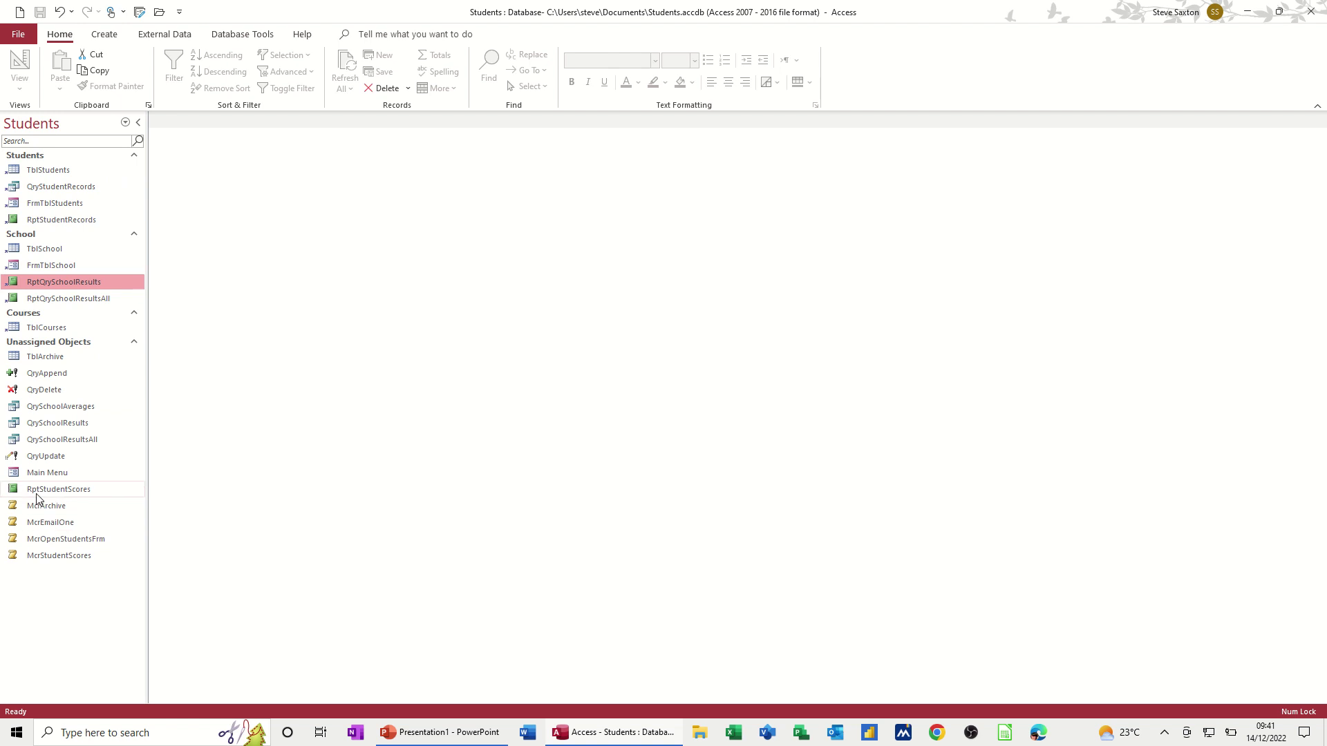
pyautogui.moveTo(36, 492); pyautogui.dragTo(79, 222)
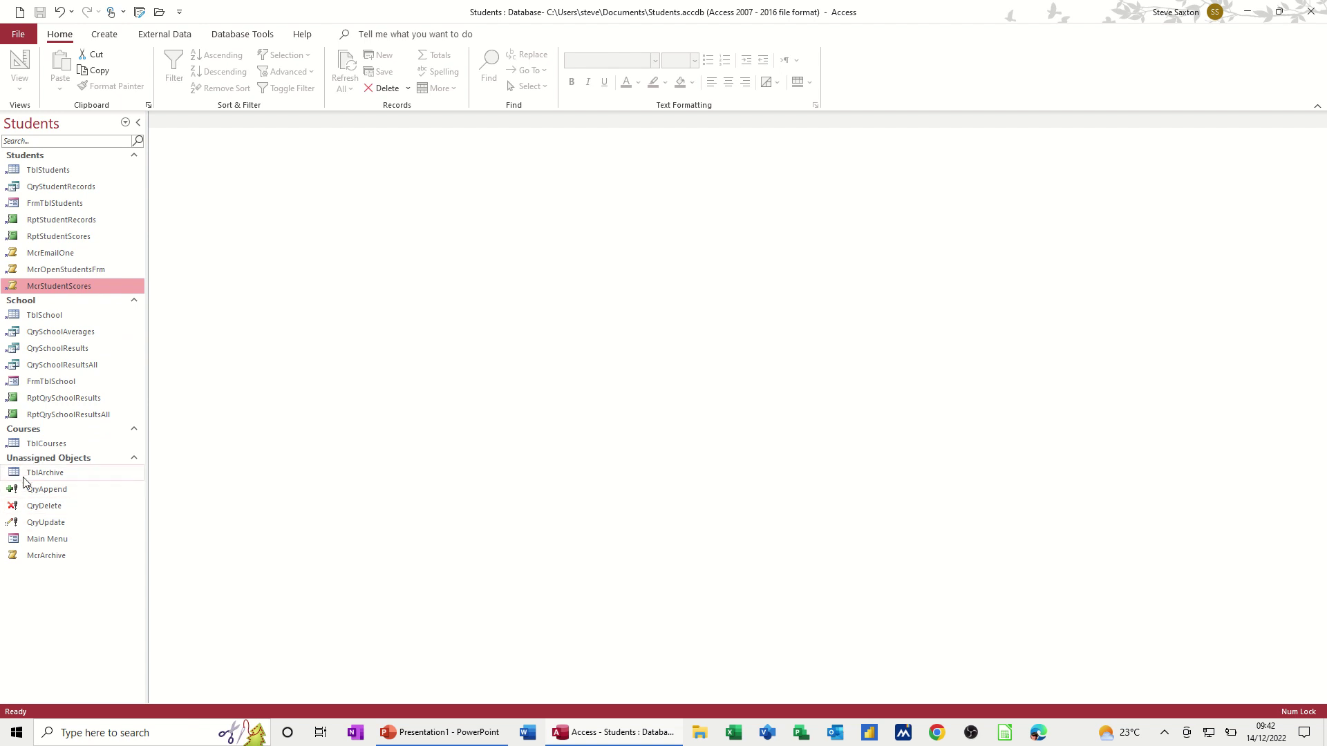
# Reopen Navigation Options and add an Archive group to the Students category.
pyautogui.click(33, 540)
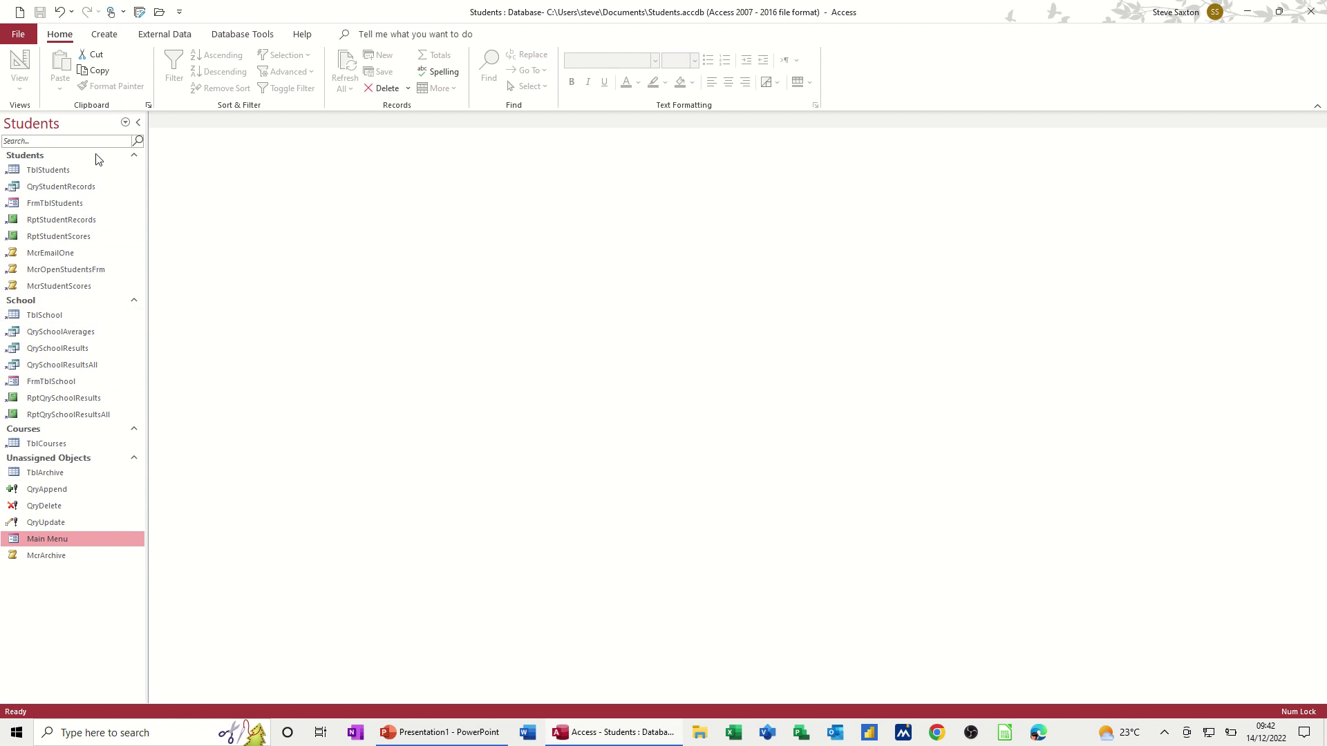
pyautogui.rightClick(125, 125)
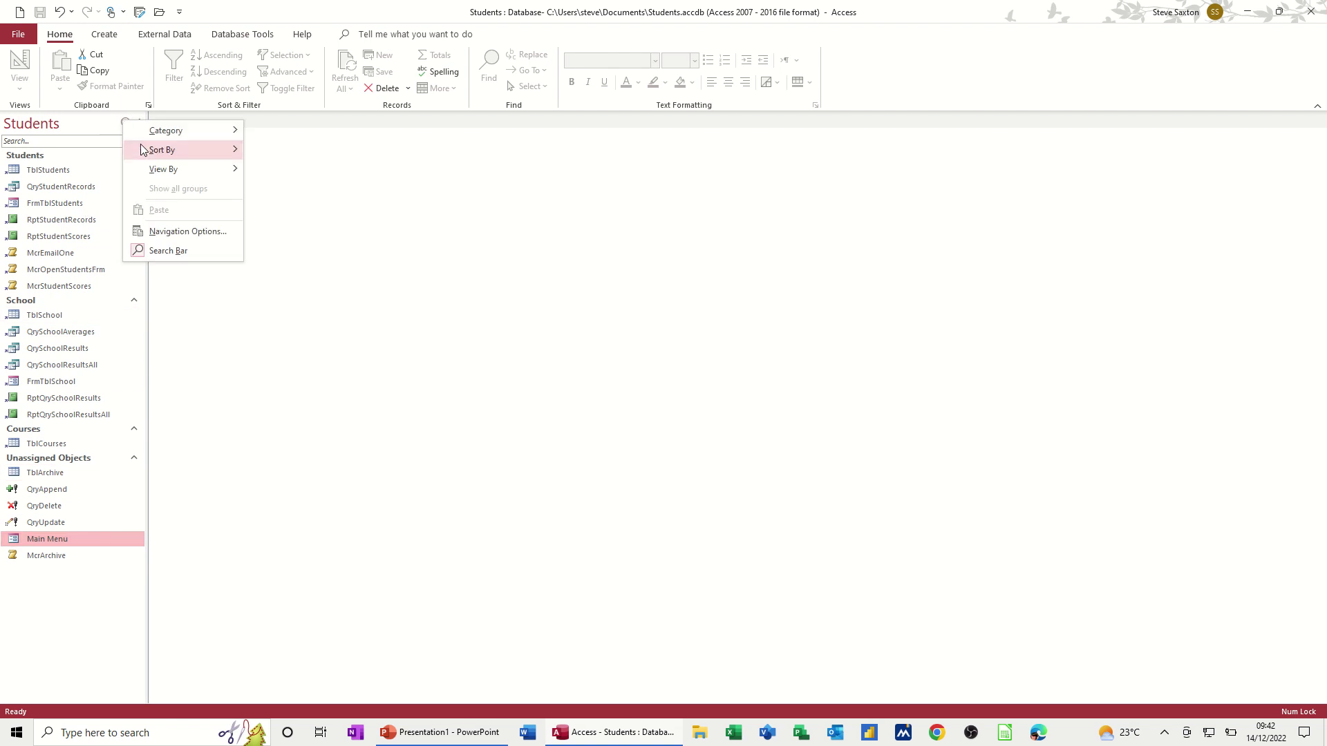
pyautogui.click(183, 232)
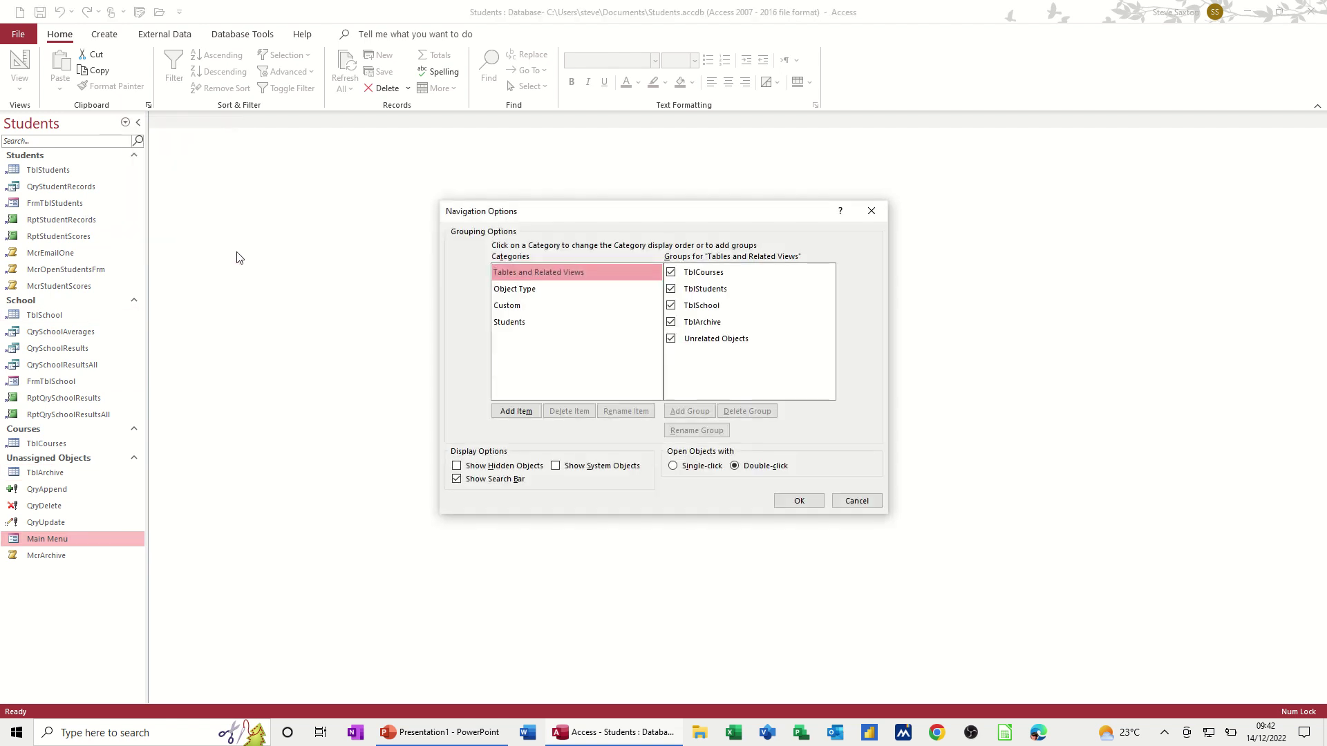
pyautogui.click(513, 324)
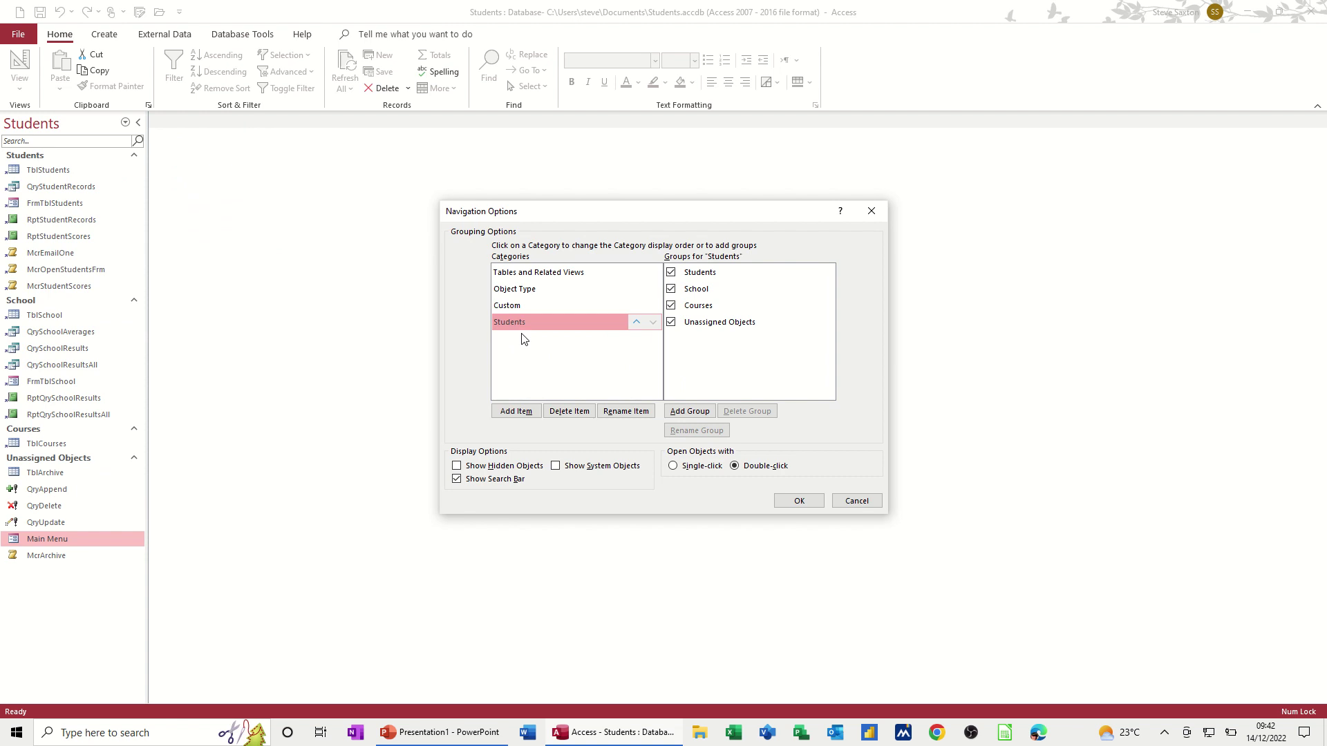
pyautogui.click(694, 412)
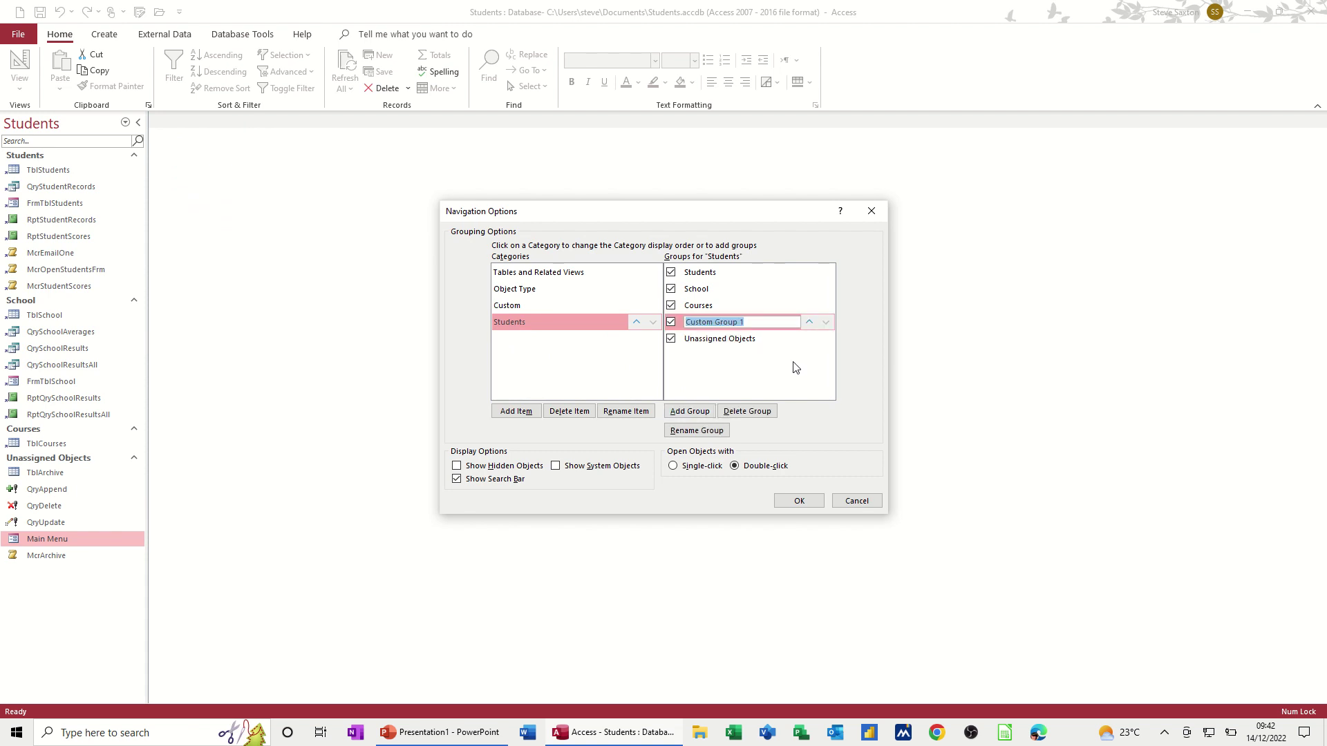
pyautogui.write('Archive')
pyautogui.click(798, 499)
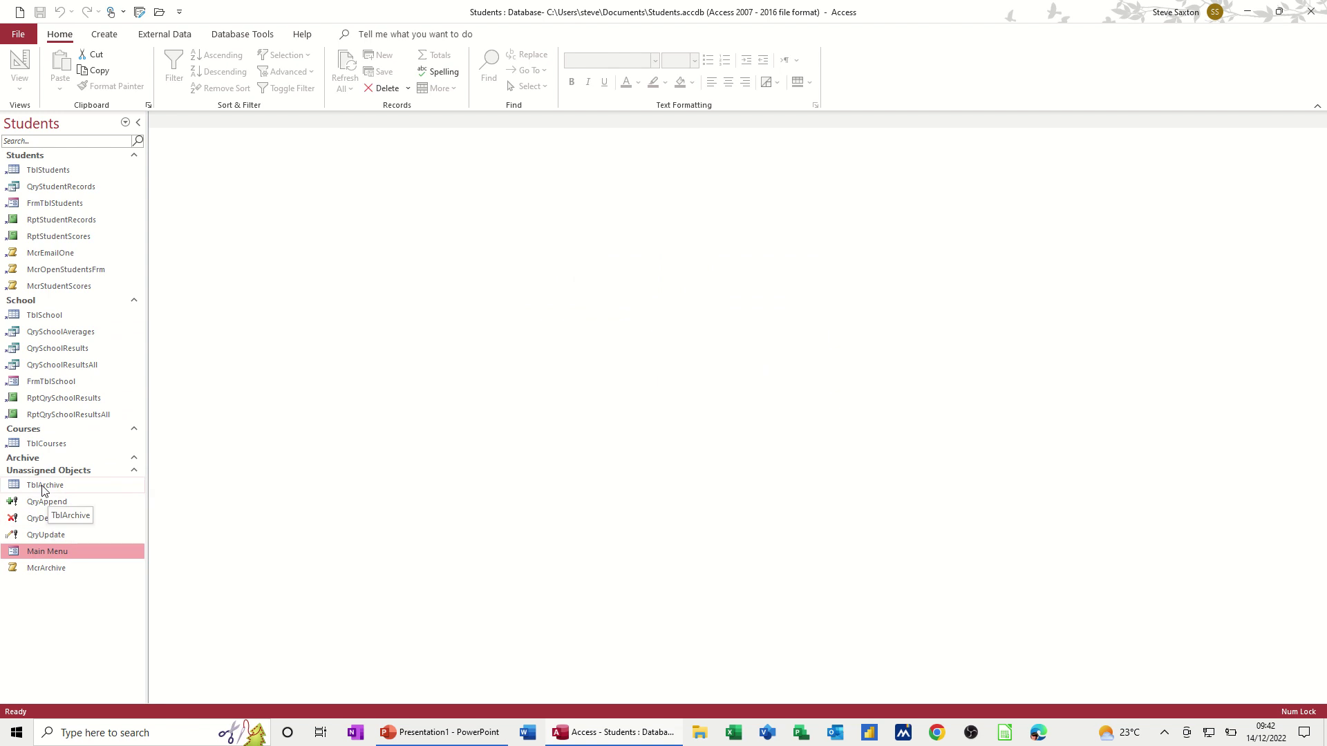
# Drag TblArchive, QryAppend, QryDelete and McrArchive into the Archive group.
pyautogui.moveTo(42, 489); pyautogui.dragTo(42, 459)
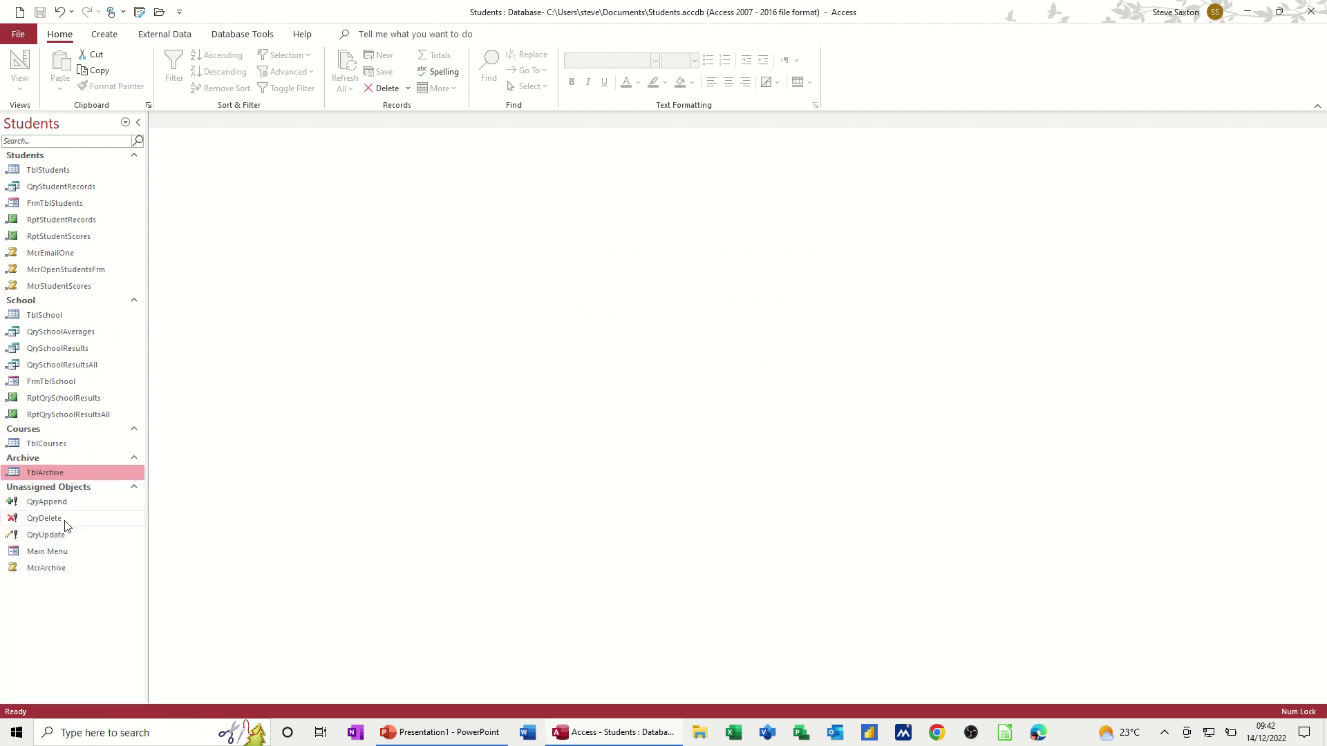
pyautogui.moveTo(40, 509); pyautogui.dragTo(52, 466)
pyautogui.moveTo(40, 518)
pyautogui.mouseDown()
pyautogui.moveTo(42, 487)
pyautogui.moveTo(57, 521)
pyautogui.moveTo(50, 506)
pyautogui.mouseUp()
pyautogui.moveTo(57, 568); pyautogui.dragTo(52, 515)
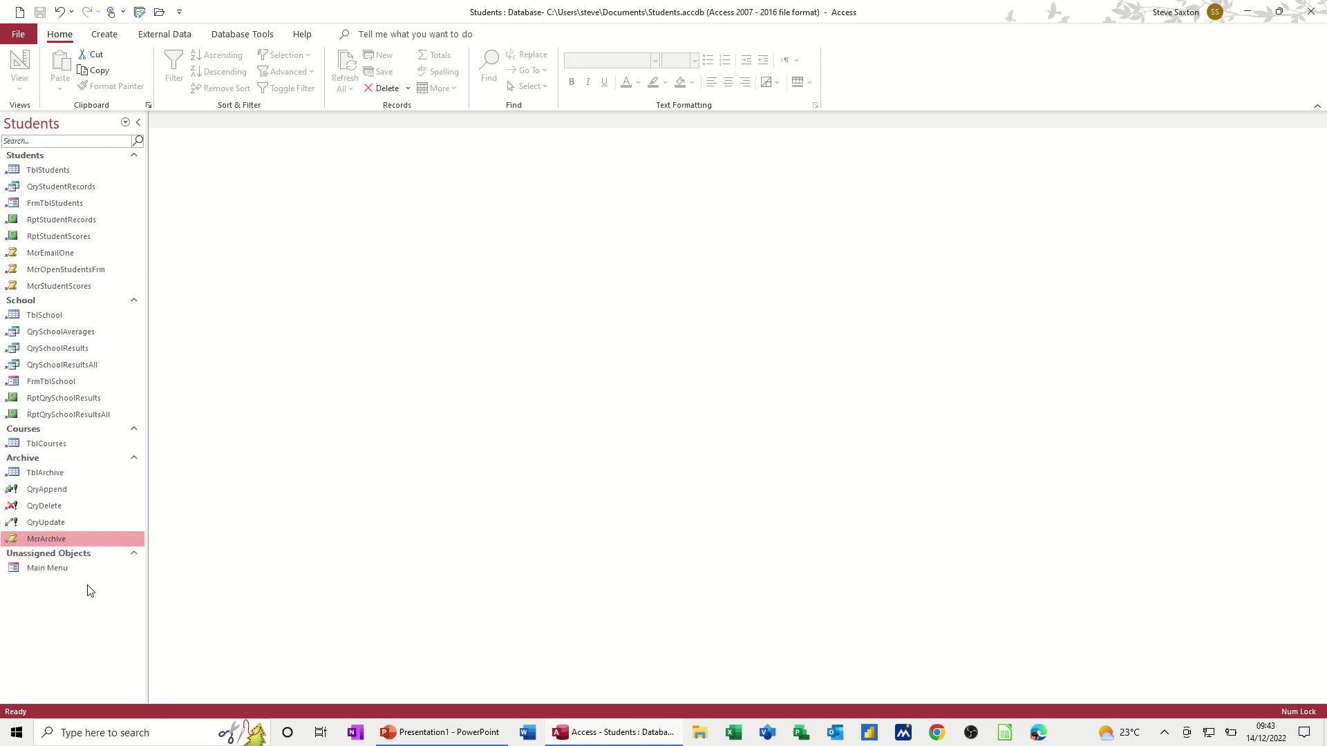
pyautogui.click(40, 578)
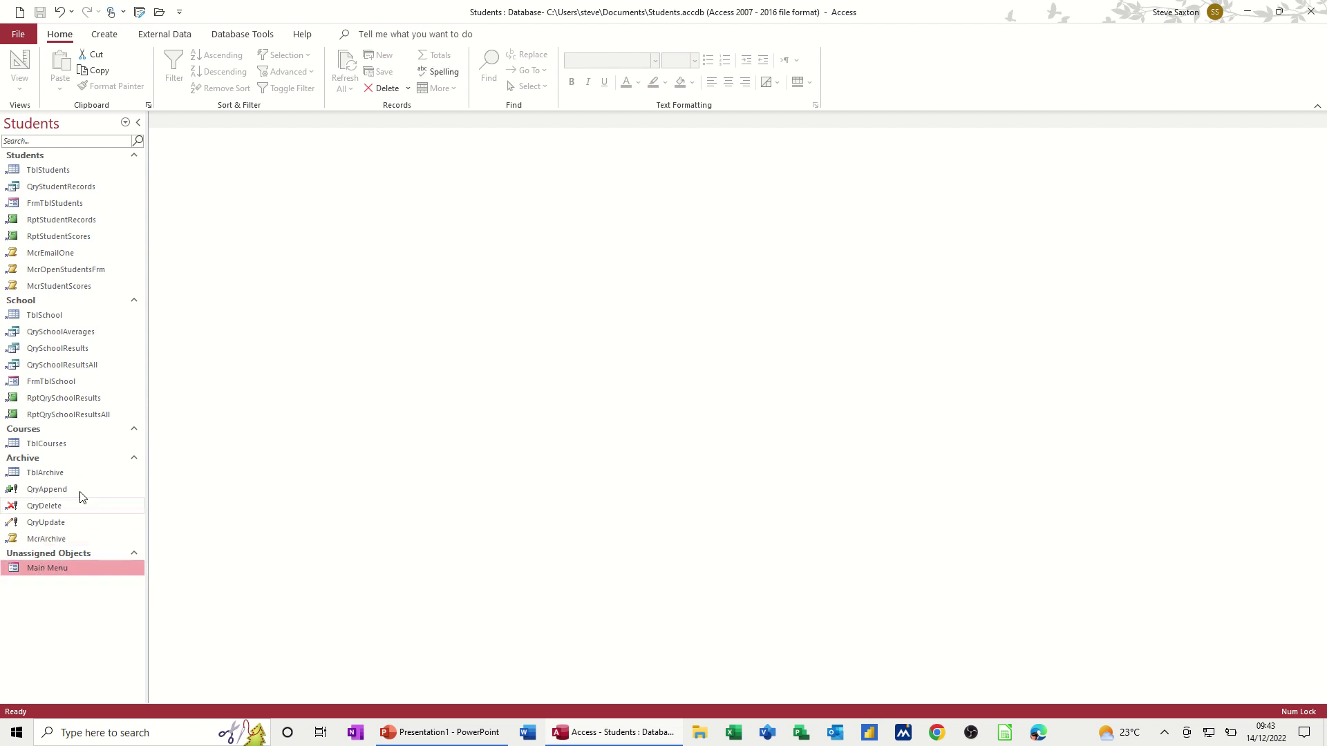
# Collapse the Students, School, Courses and Archive groups, leaving Unassigned Objects expanded.
pyautogui.click(134, 155)
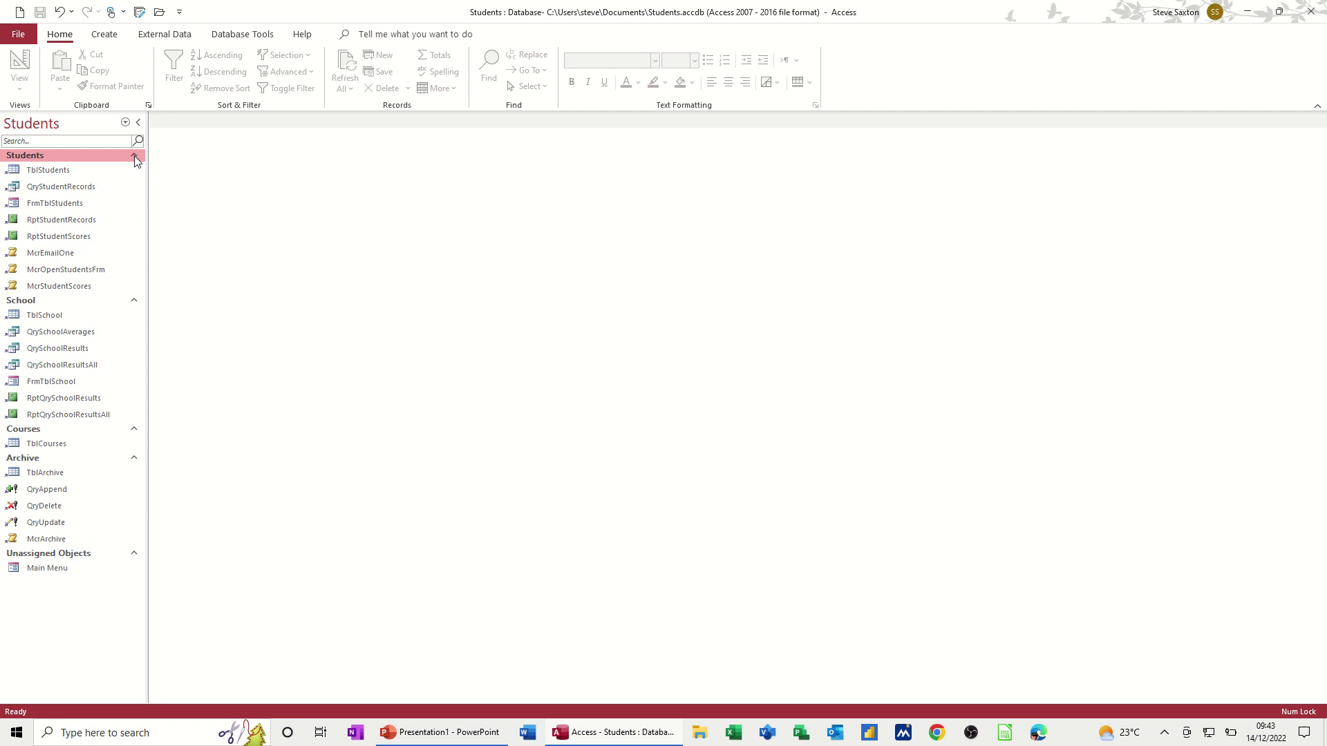
pyautogui.click(134, 167)
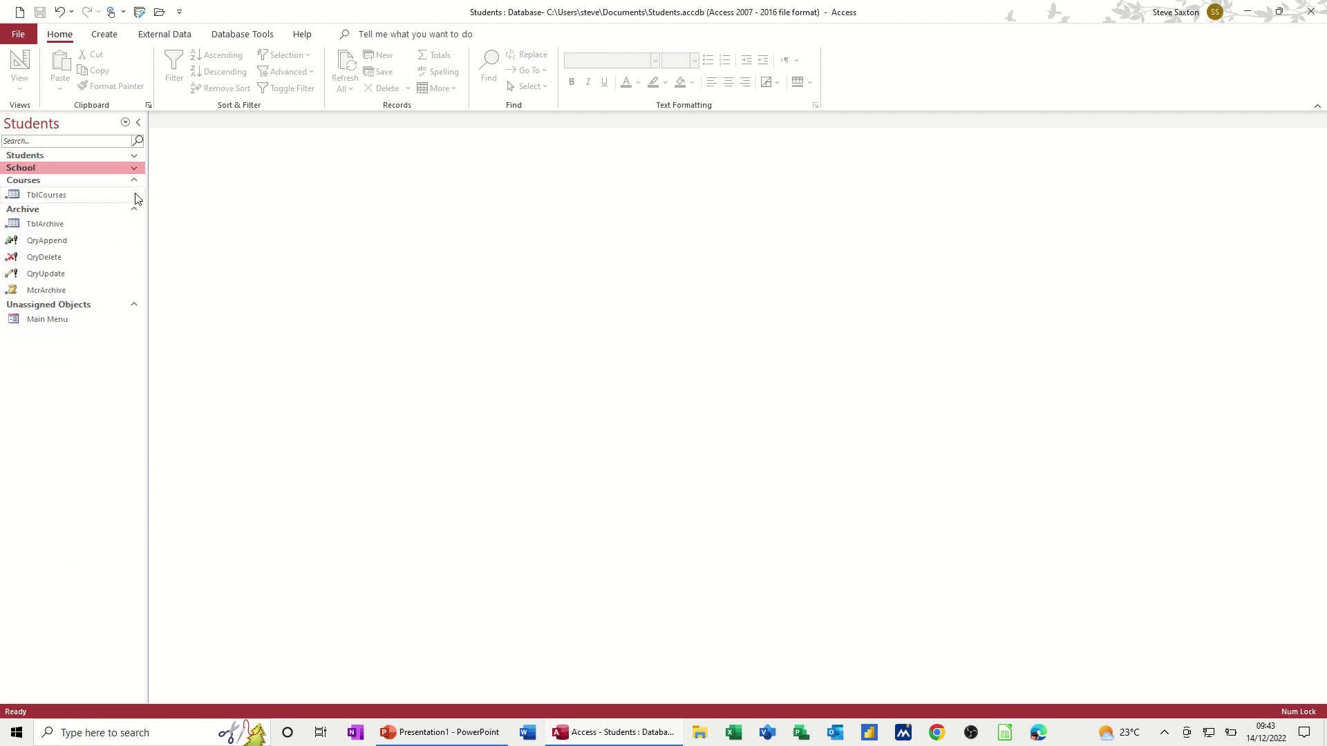
pyautogui.click(134, 180)
pyautogui.click(134, 194)
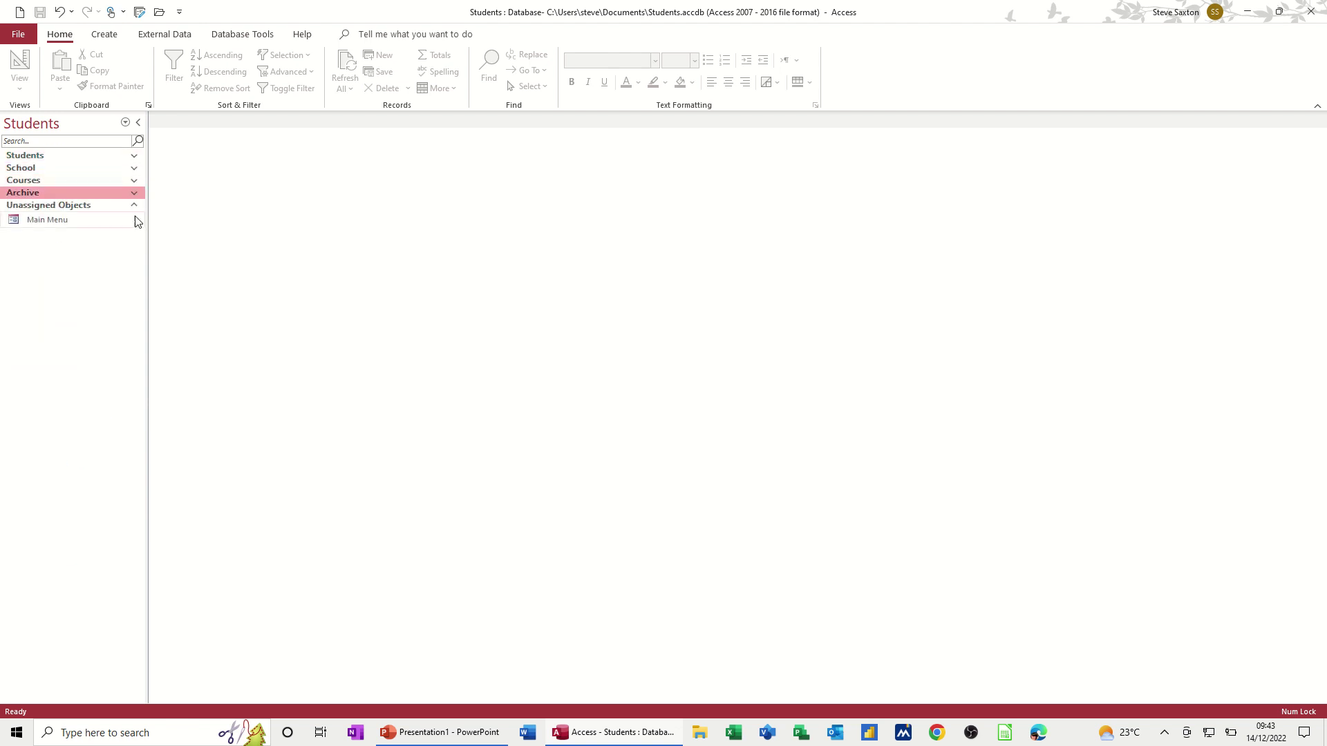
pyautogui.click(136, 207)
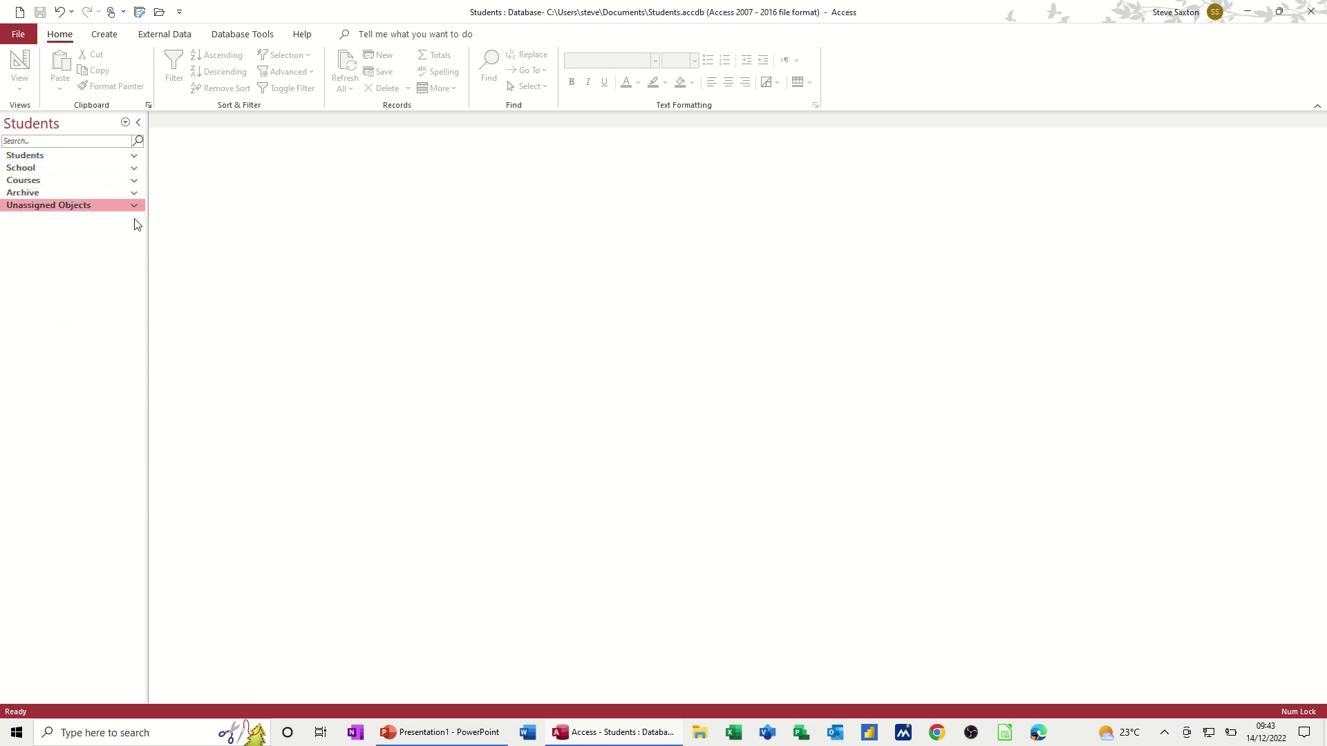
pyautogui.click(135, 205)
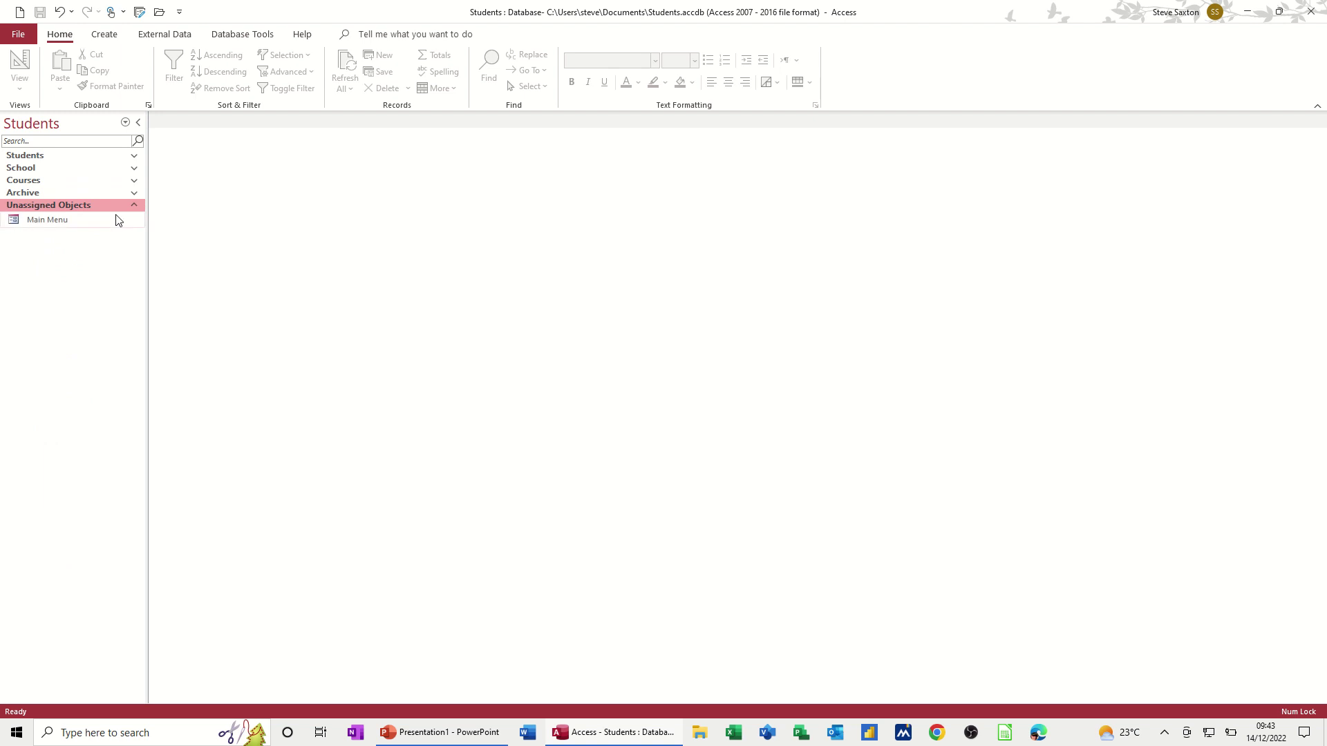
# Open the Main Menu form, then expand and collapse the School group.
pyautogui.doubleClick(58, 221)
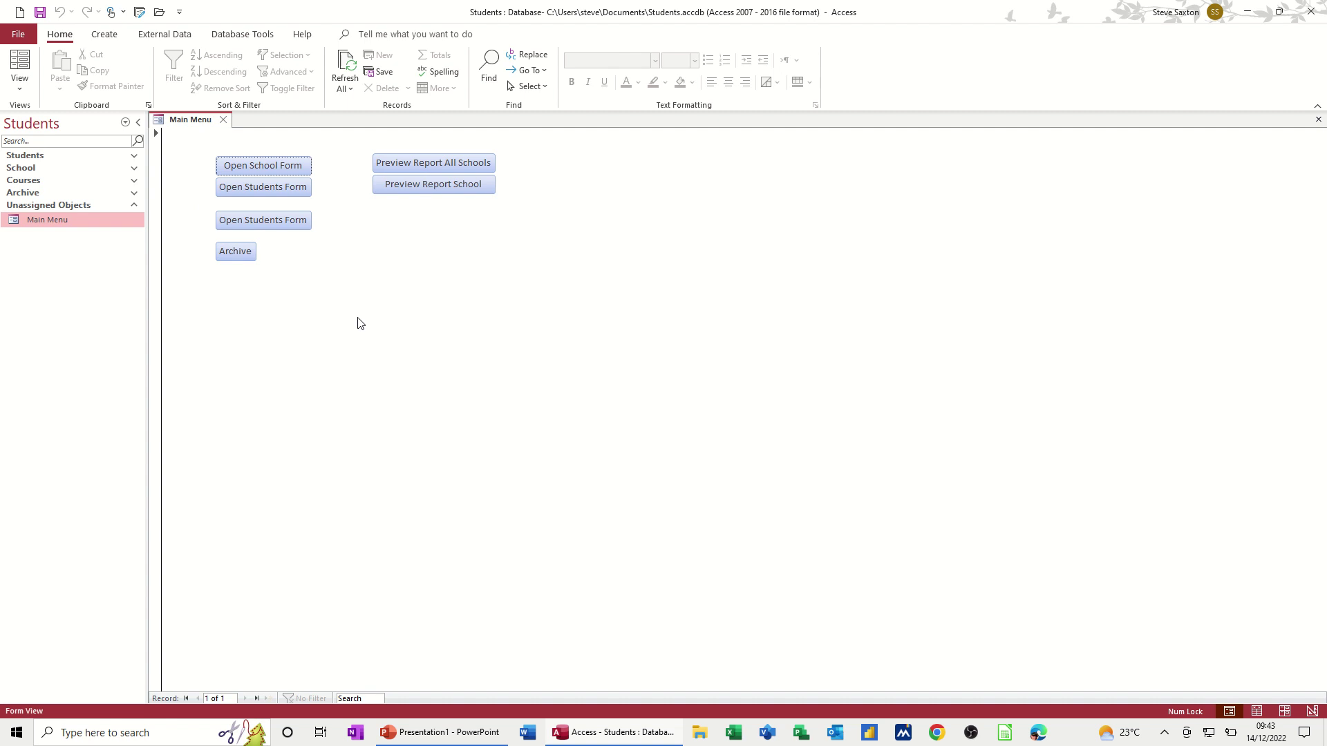
pyautogui.click(135, 169)
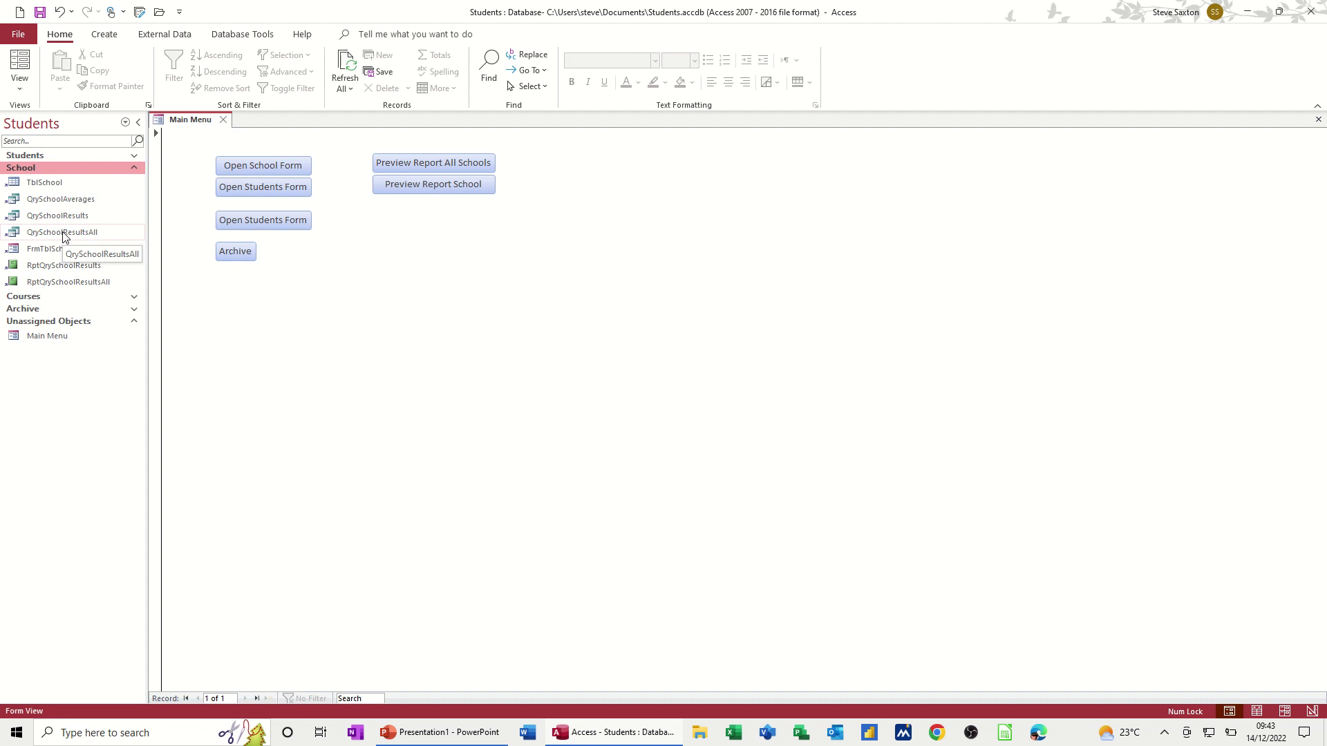
pyautogui.click(133, 168)
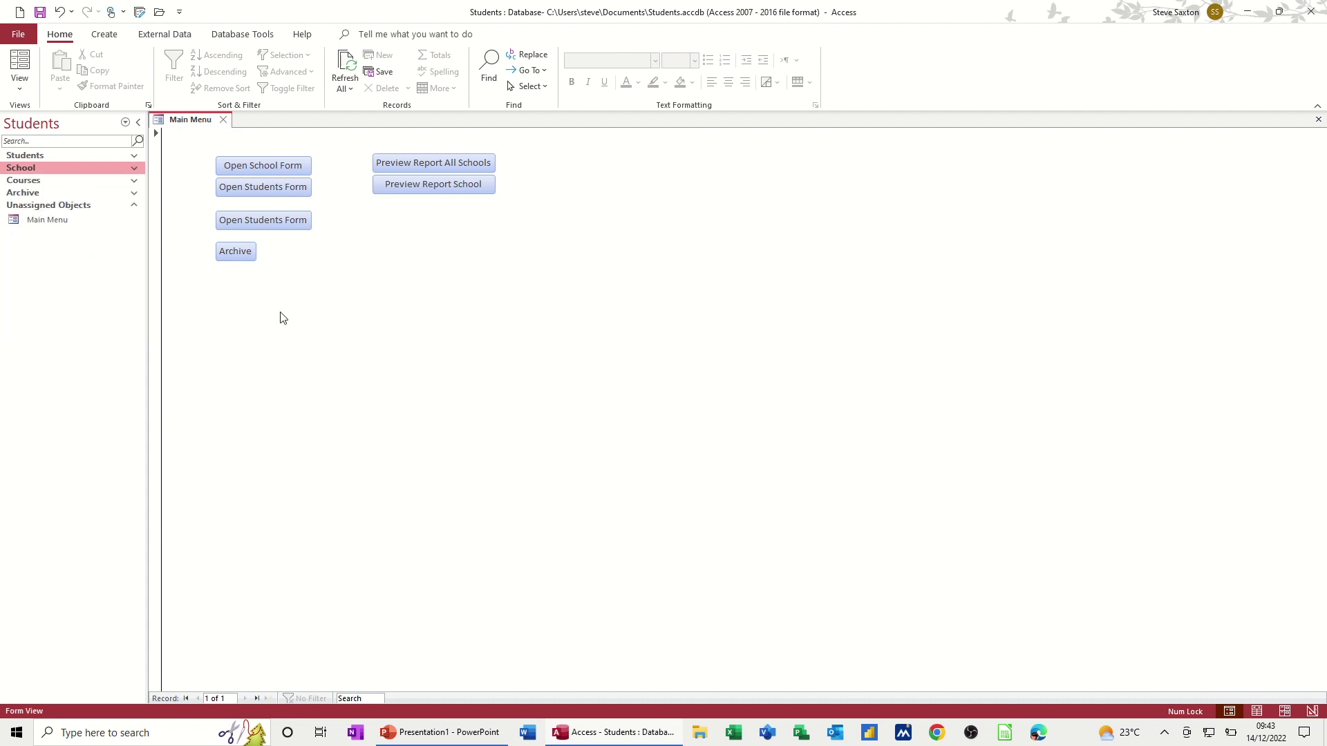